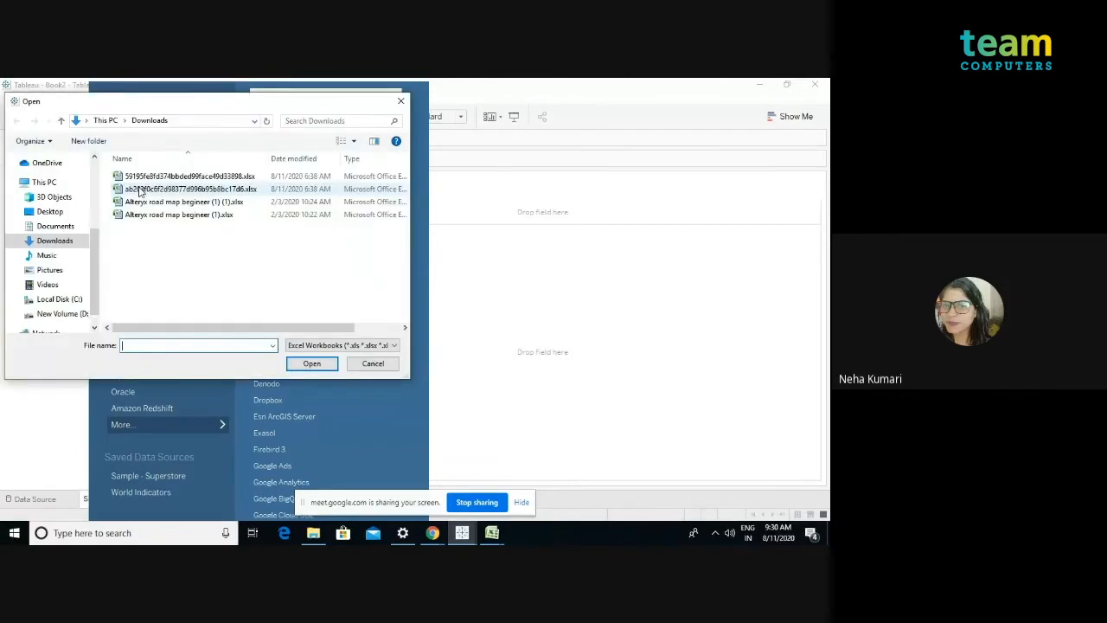
Step: Connect to the Excel workbook 59195fe8fd374bbded99face49d33898.xlsx in Downloads and go to the Sheet 1 worksheet
click(194, 176)
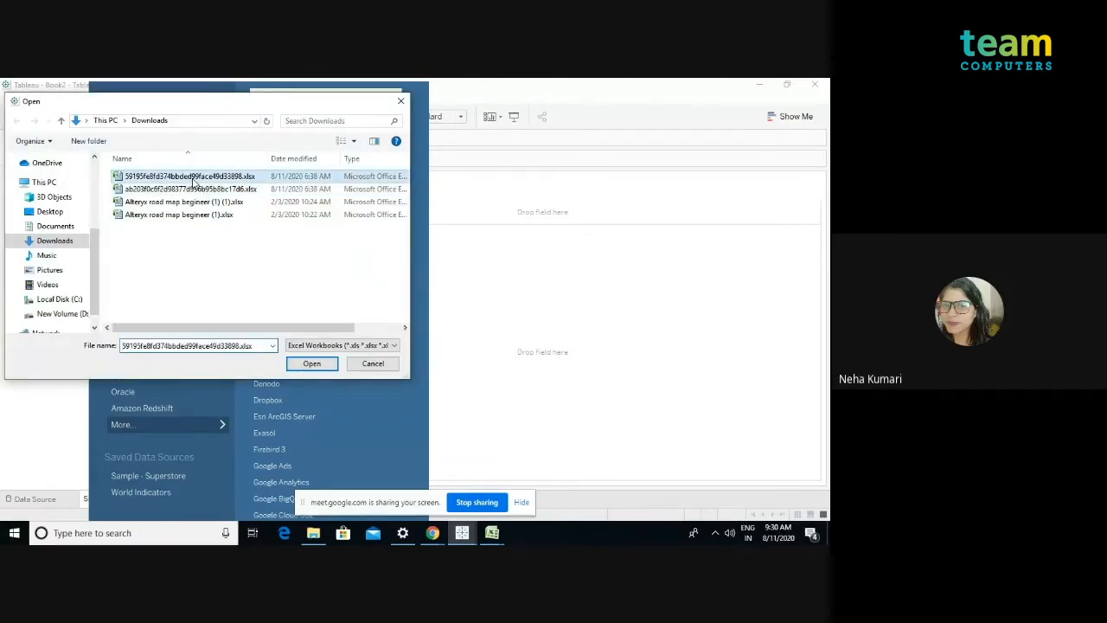
click(298, 363)
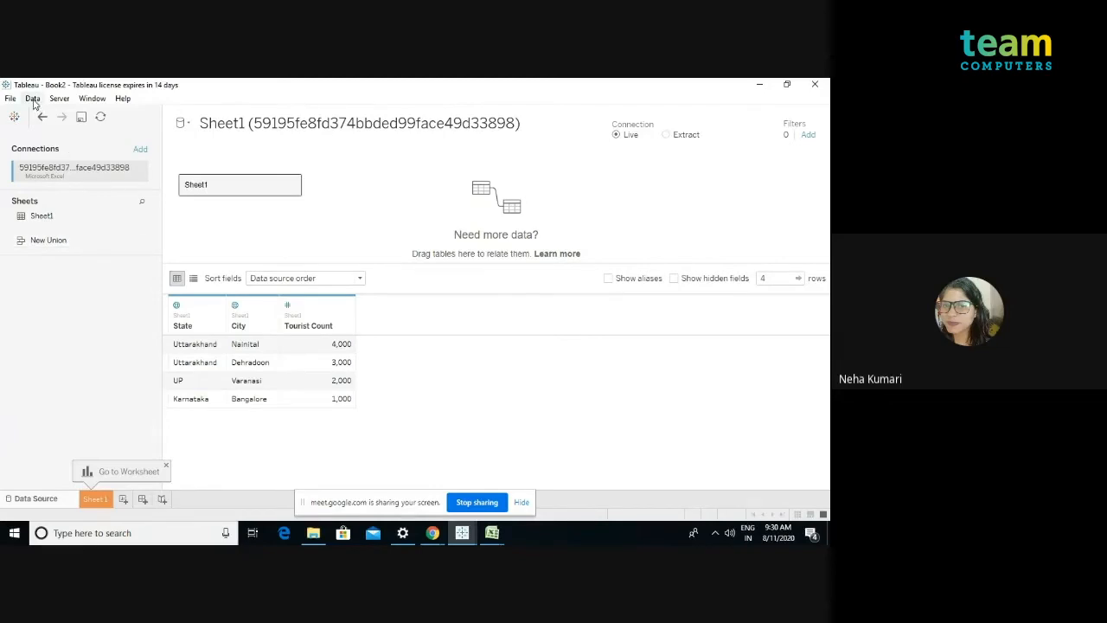
click(97, 500)
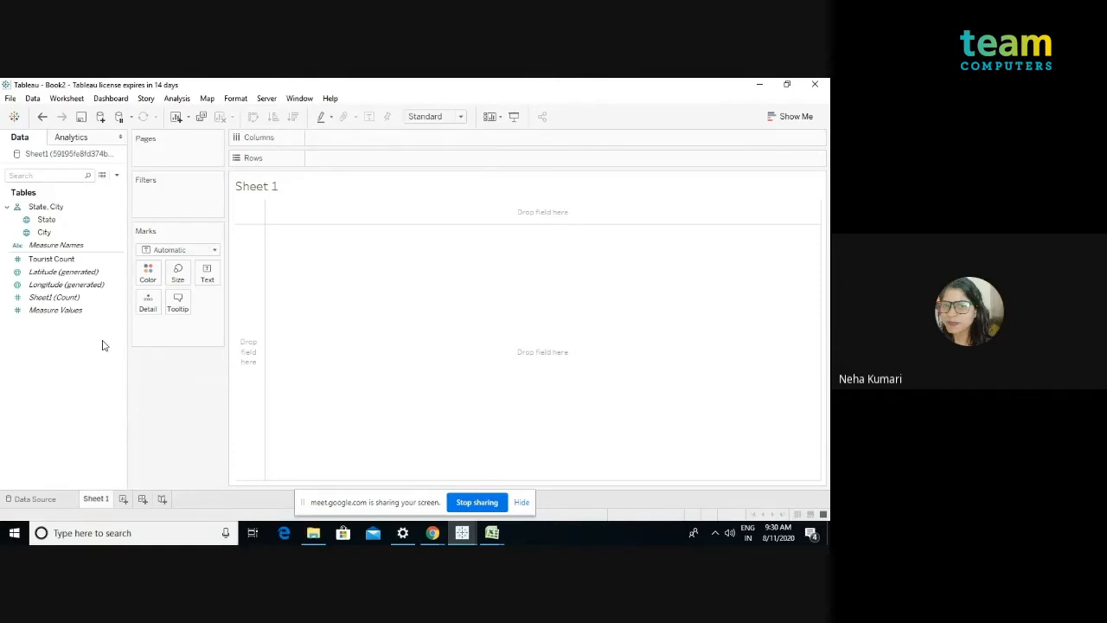
Step: Add the Excel workbook ab203f0c6f2d98377d996b95b8bc17d6.xlsx from Downloads as a second, separate data source
click(33, 99)
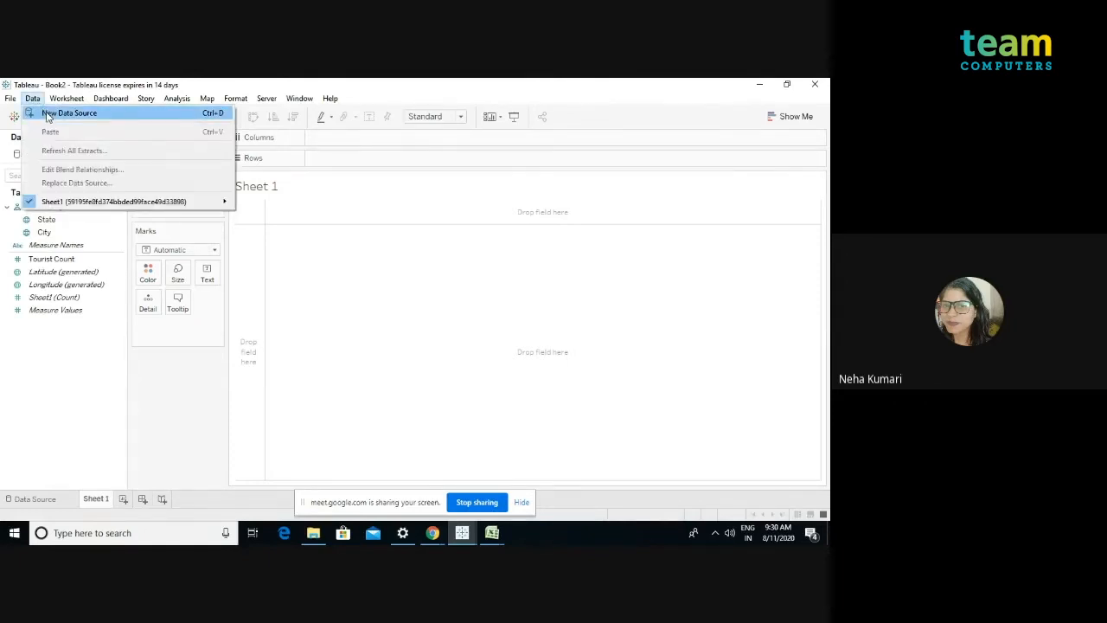
click(46, 116)
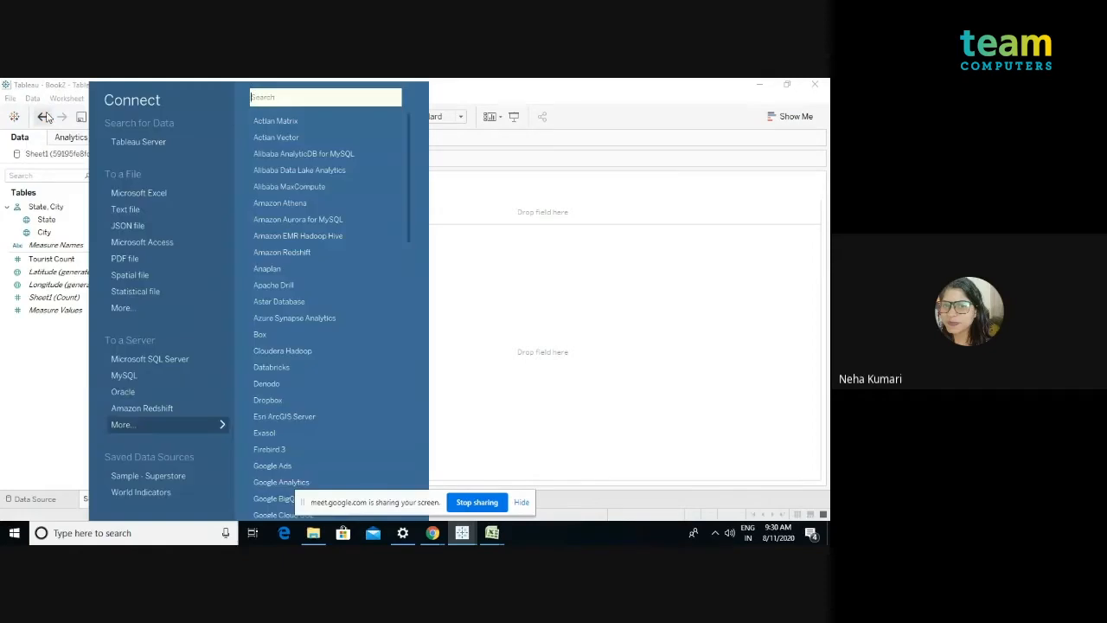
click(140, 193)
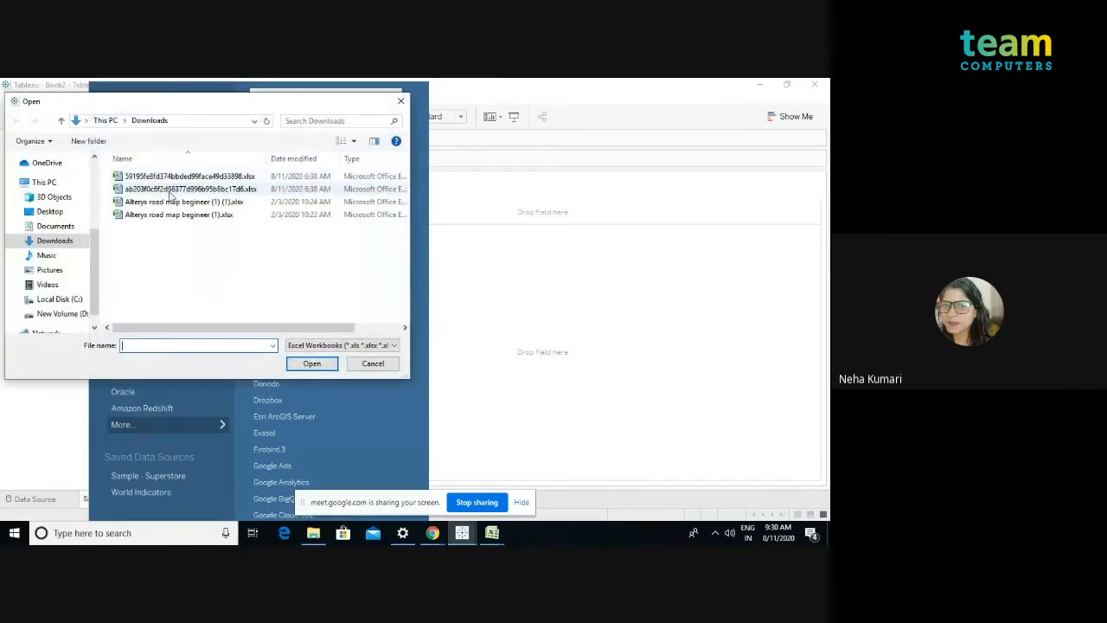
click(170, 192)
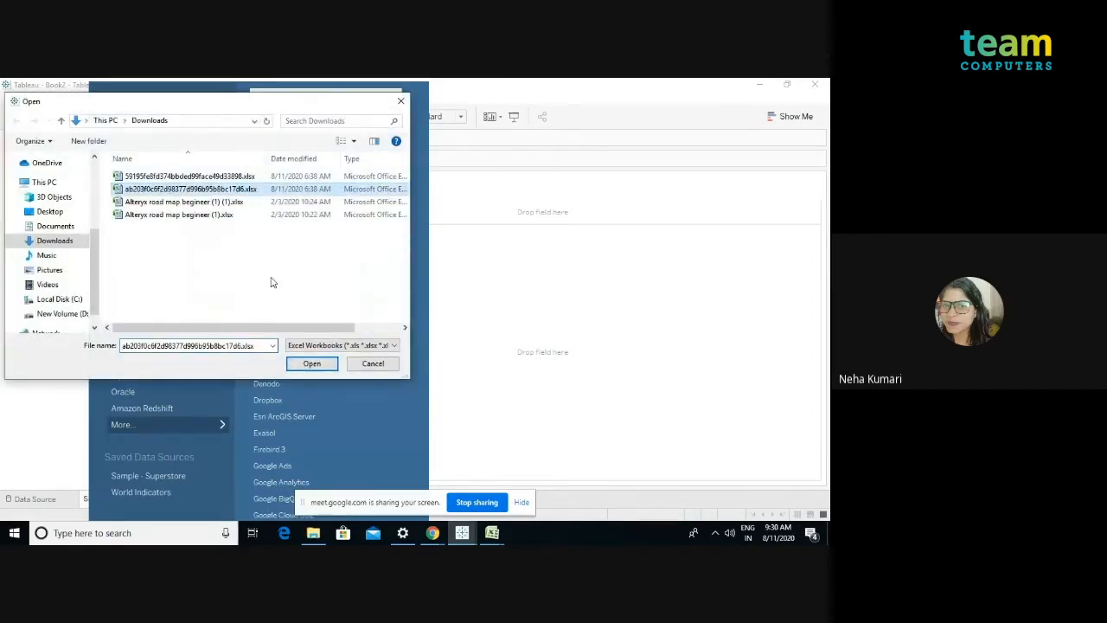
click(311, 366)
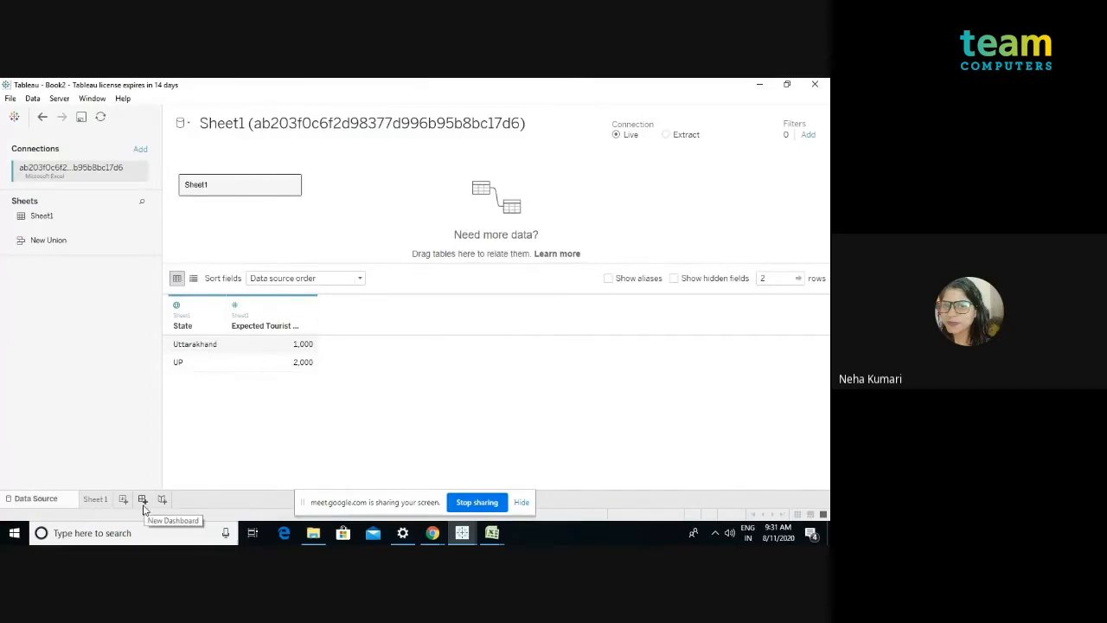
Step: Switch to the open BlendingVscCrossdbjoins workbook, show its BLENDING sheet and hide the screen-sharing notice
click(462, 533)
click(463, 486)
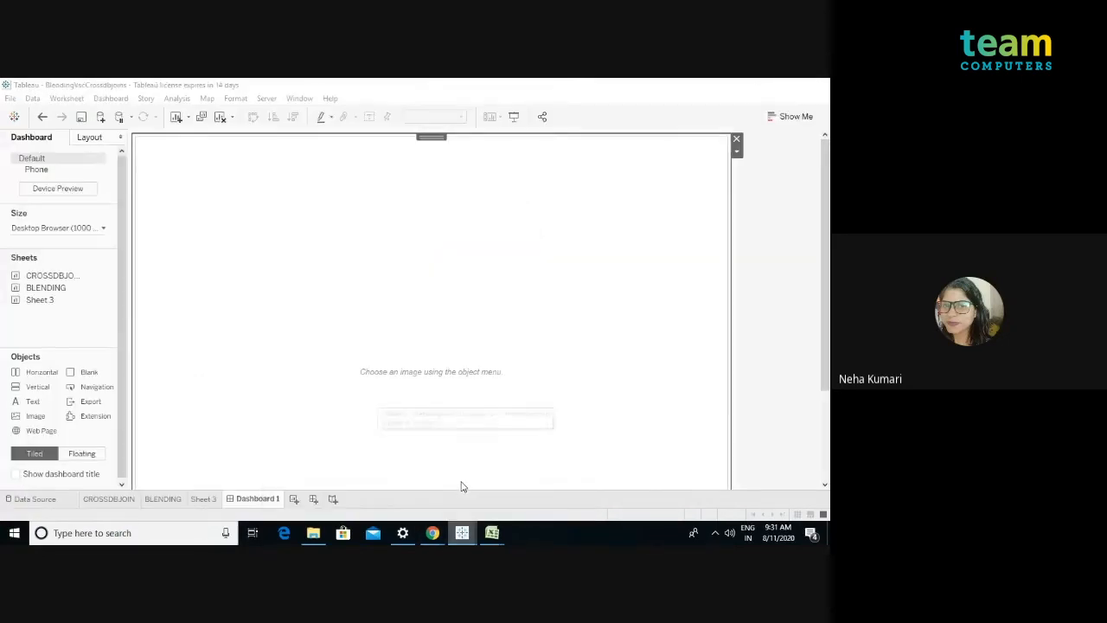
click(163, 499)
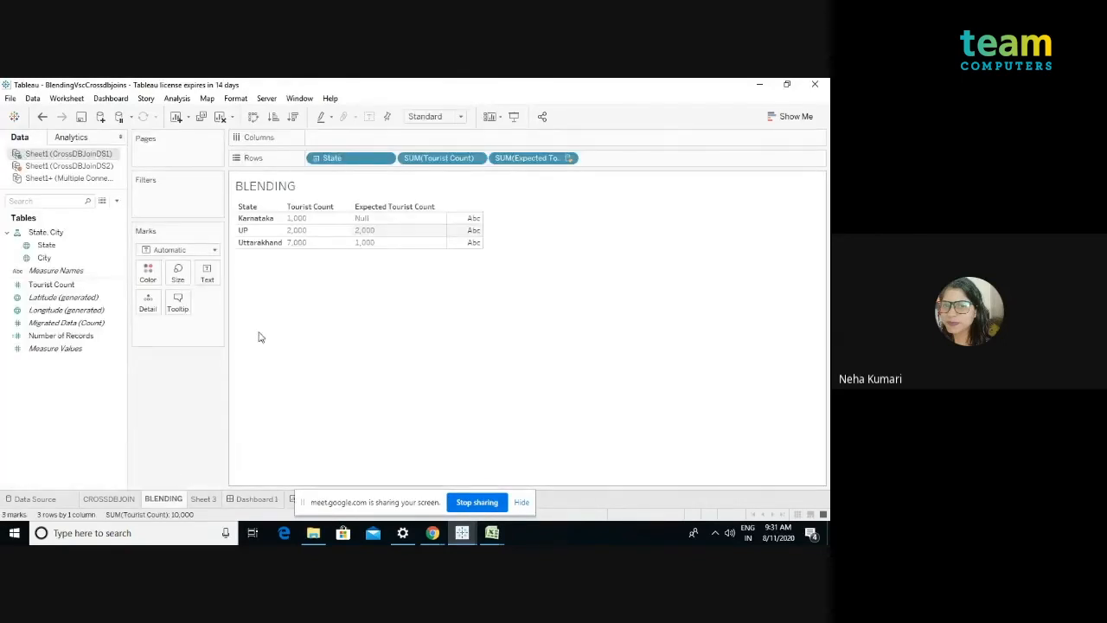
click(521, 503)
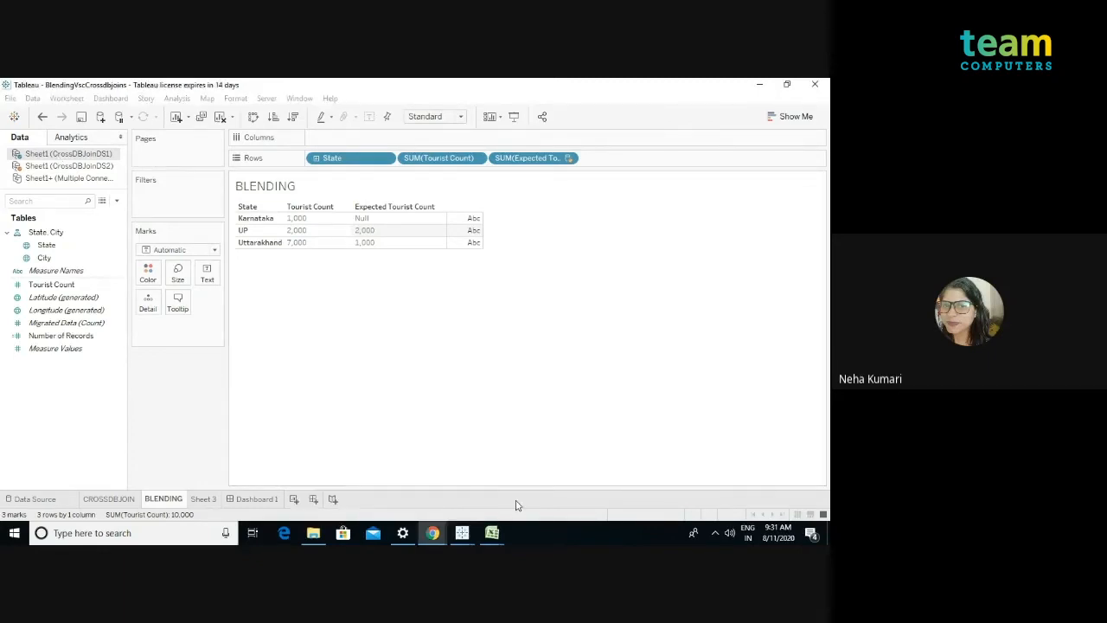
Step: Create a new worksheet, compare the fields of CrossDBJoinDS1 and CrossDBJoinDS2, and place State from CrossDBJoinDS1 on Rows
click(293, 500)
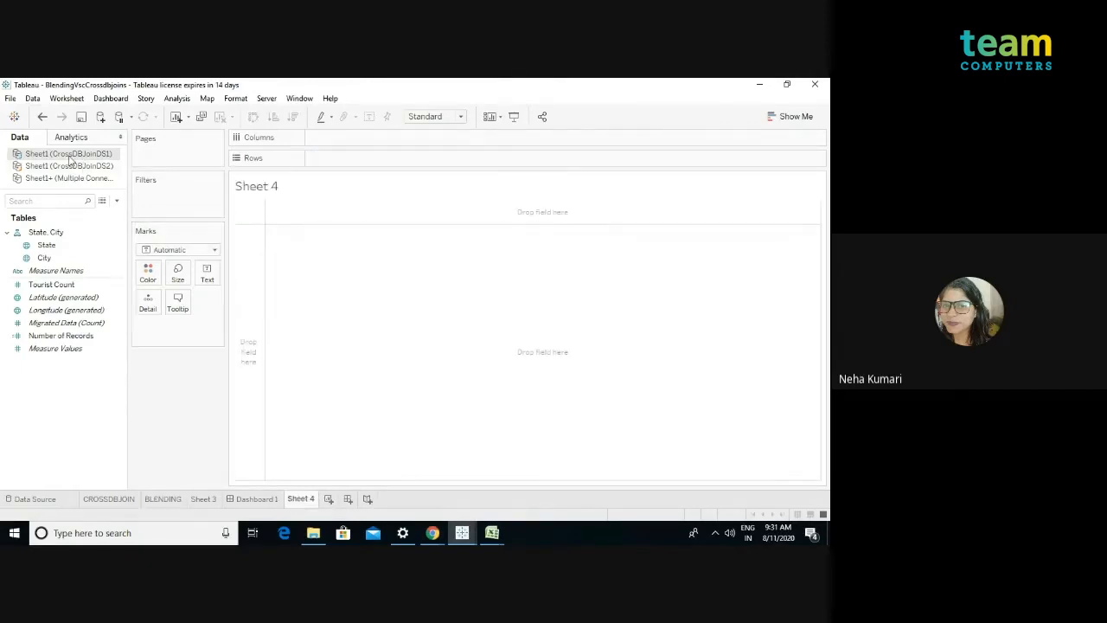
click(65, 168)
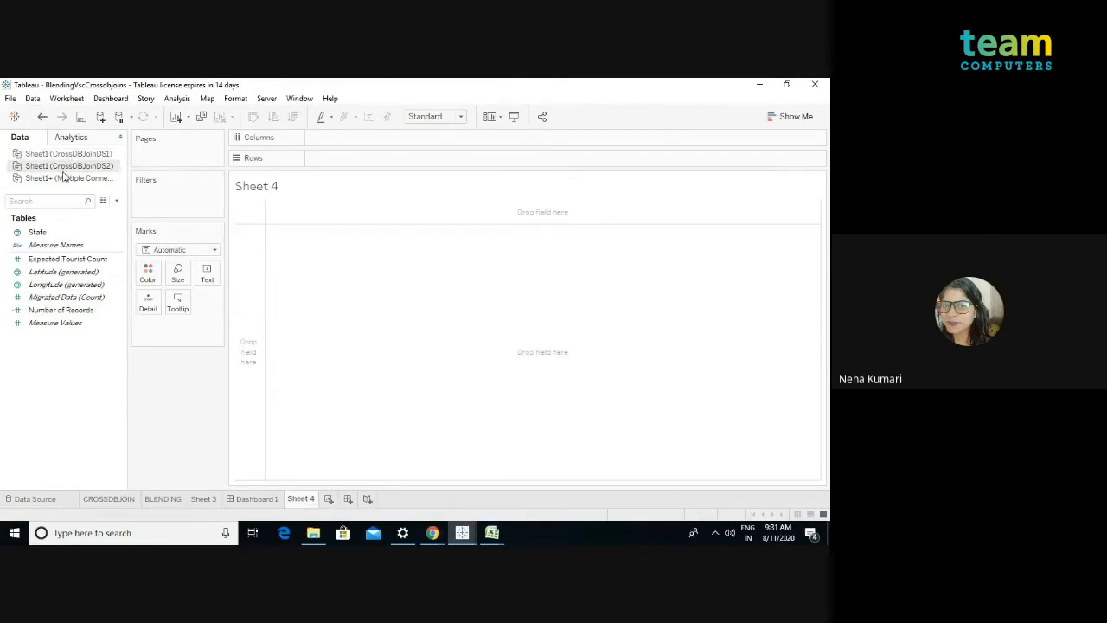
click(50, 155)
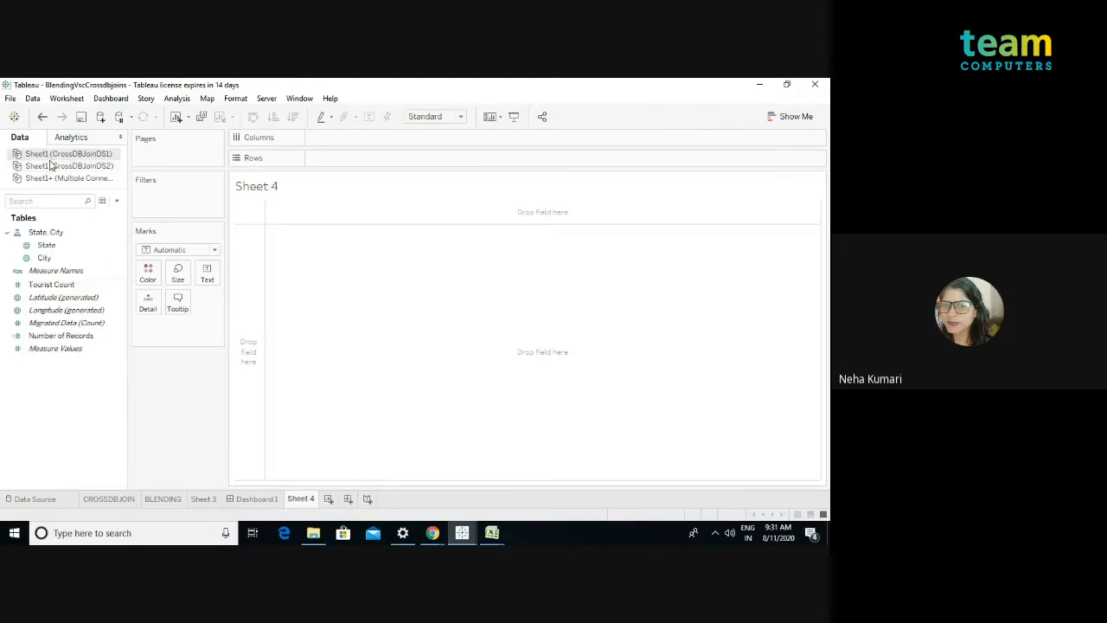
click(52, 165)
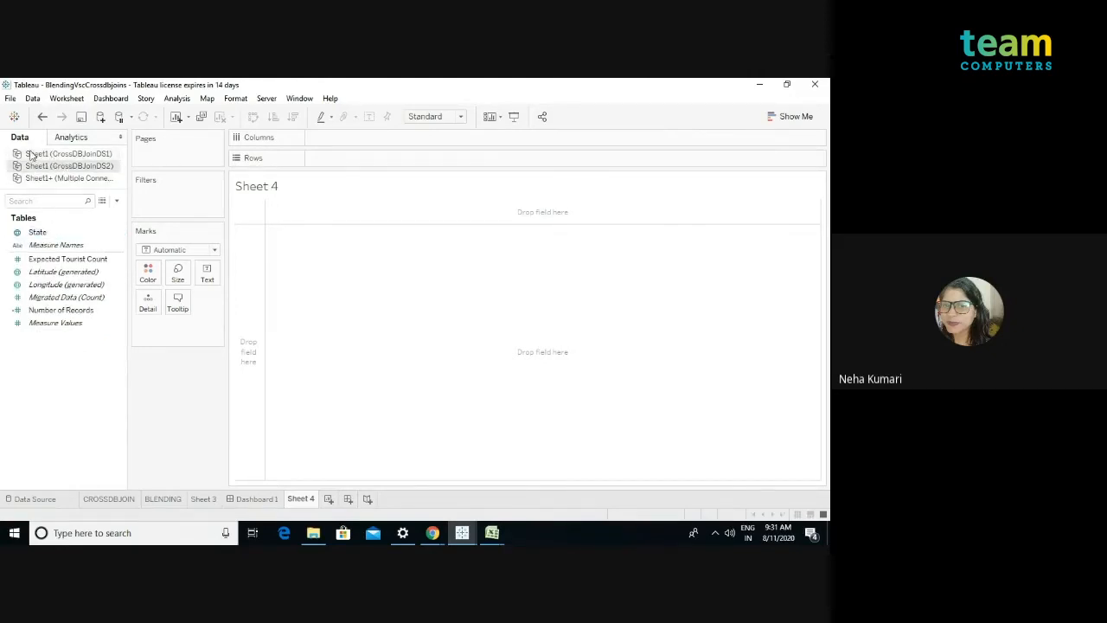
click(31, 156)
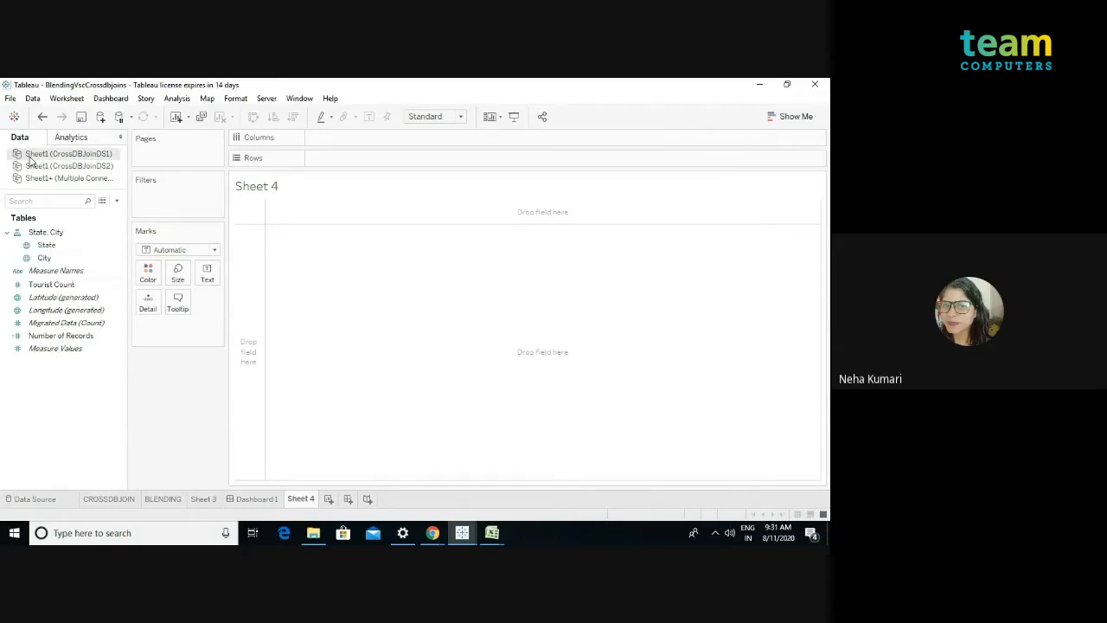
click(50, 247)
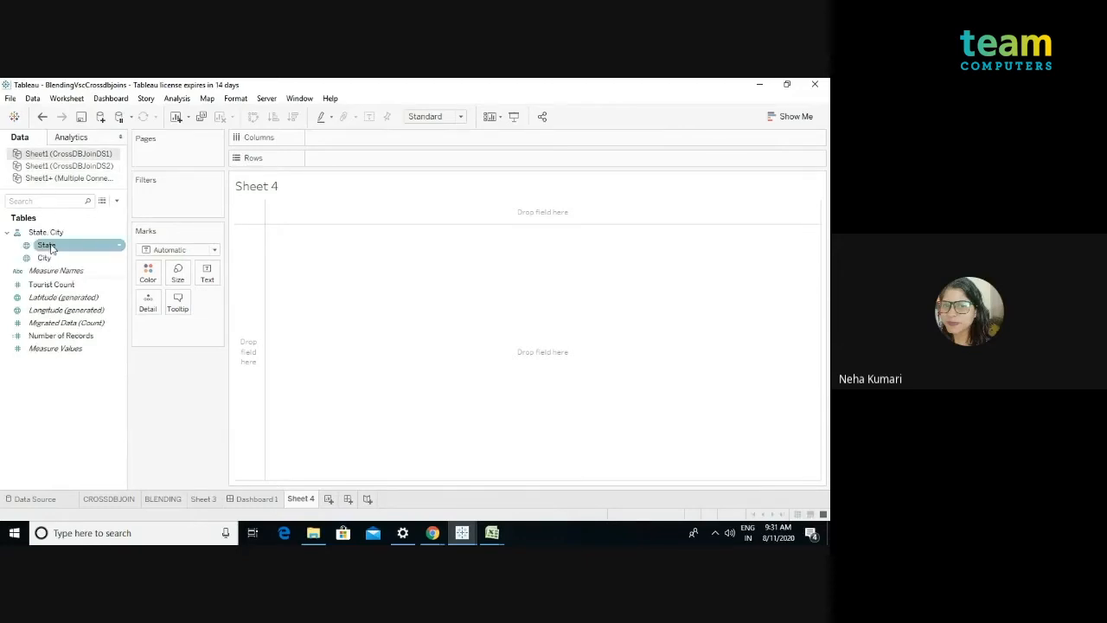
drag(50, 248, 322, 160)
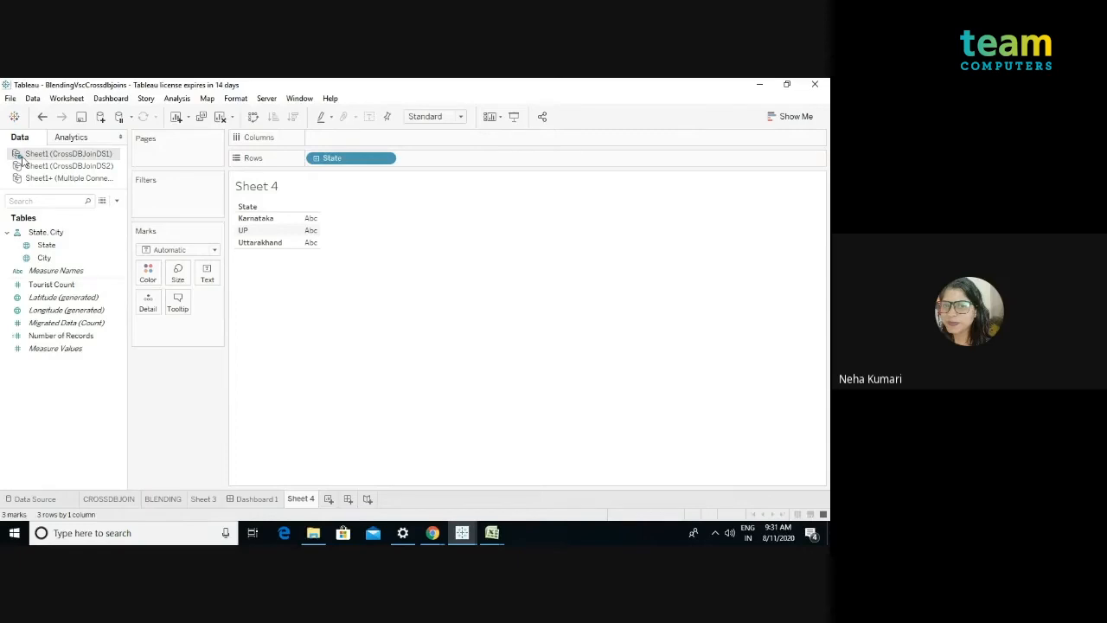
click(49, 233)
drag(49, 234, 338, 169)
Step: View the underlying data of the CrossDBJoinDS1 source and of the CrossDBJoinDS2 source, closing each data window
click(58, 288)
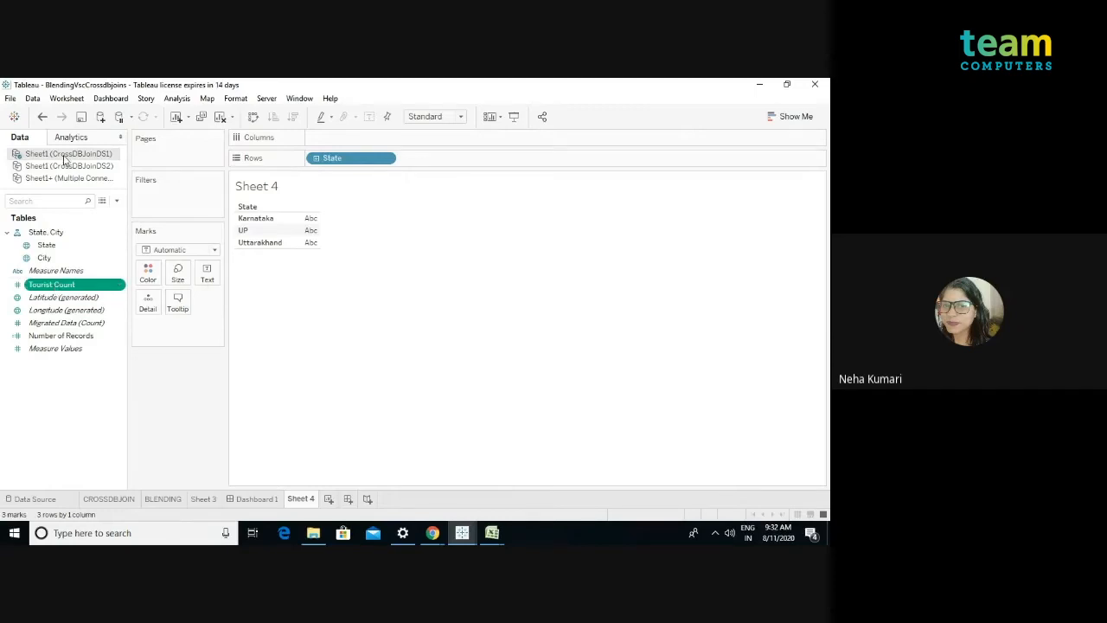
click(103, 203)
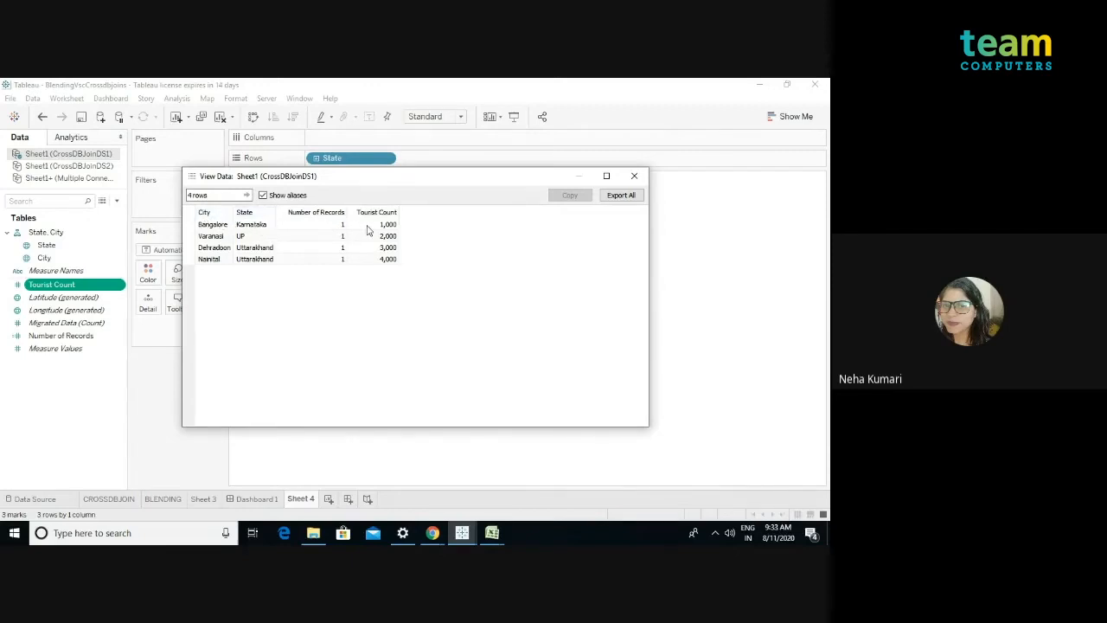
click(634, 176)
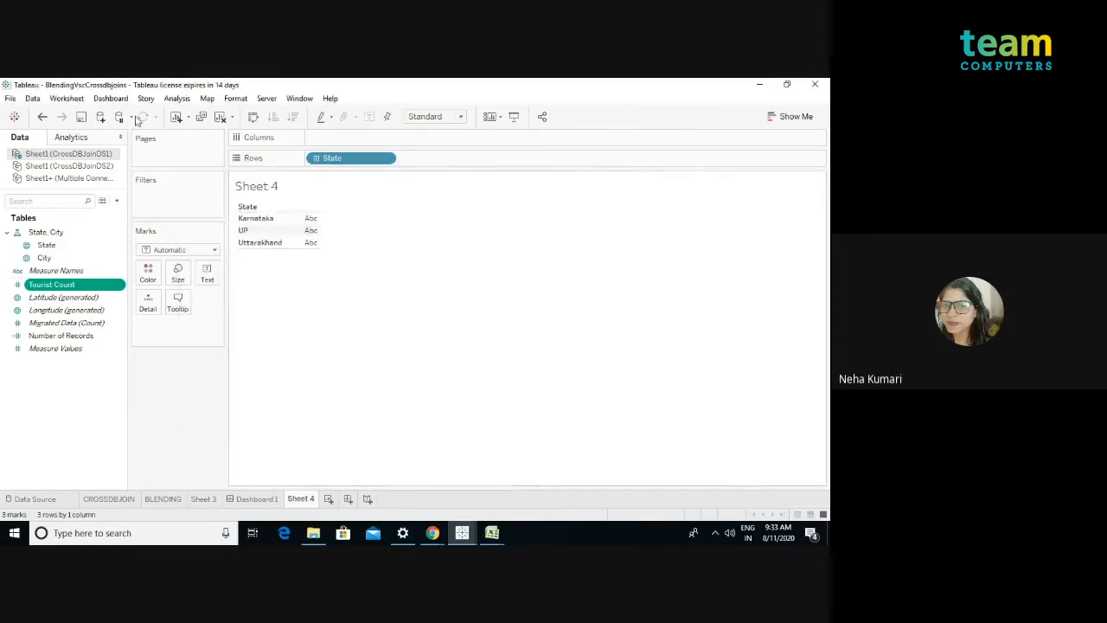
click(68, 166)
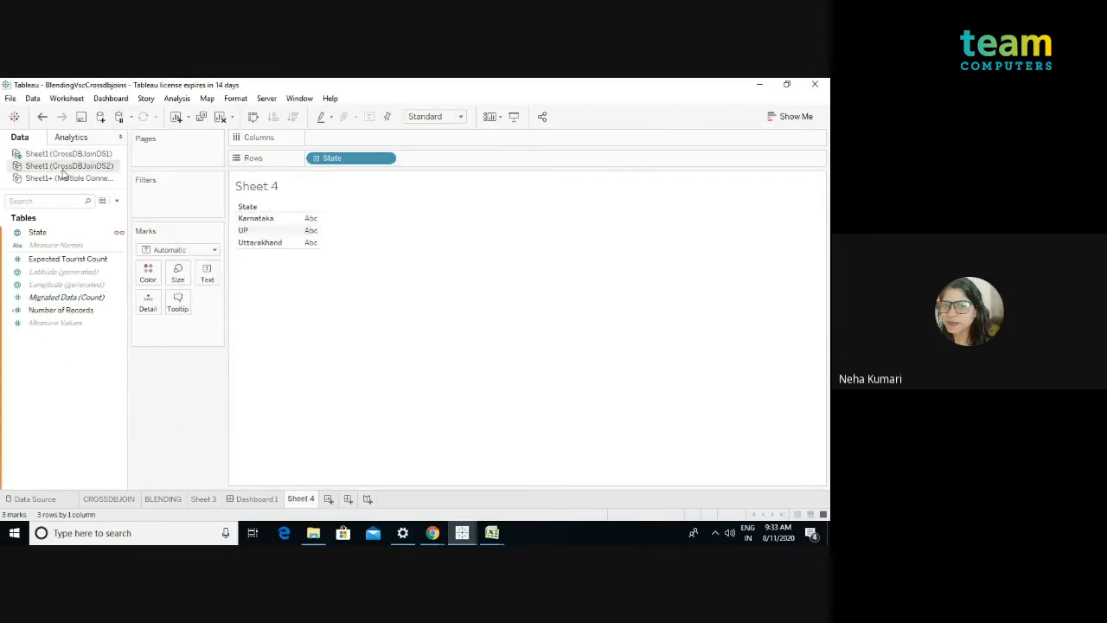
click(102, 202)
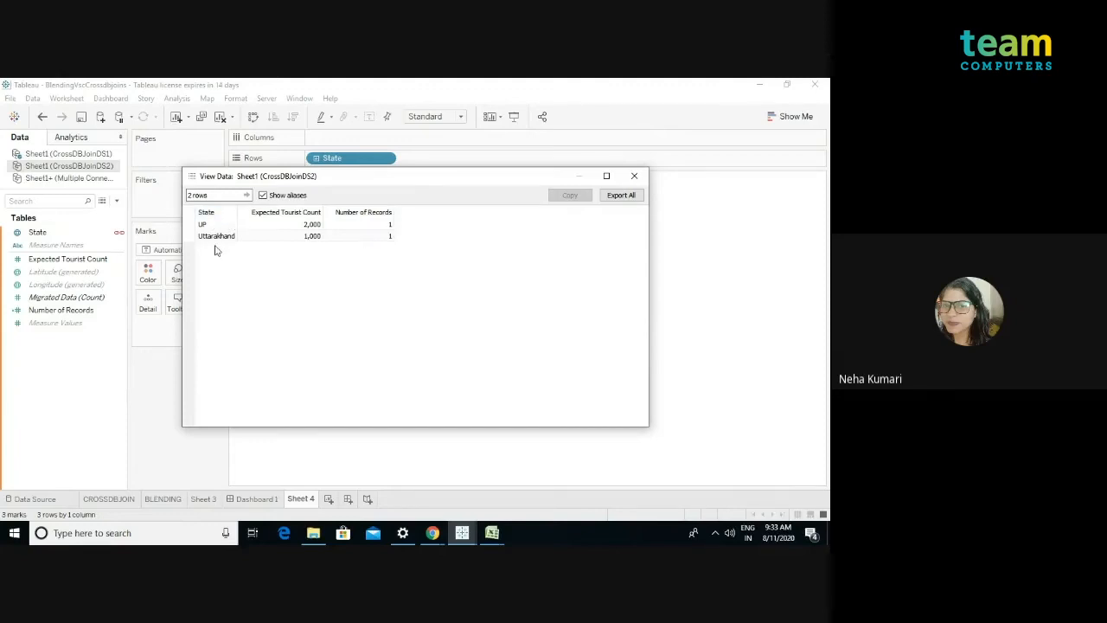
click(634, 175)
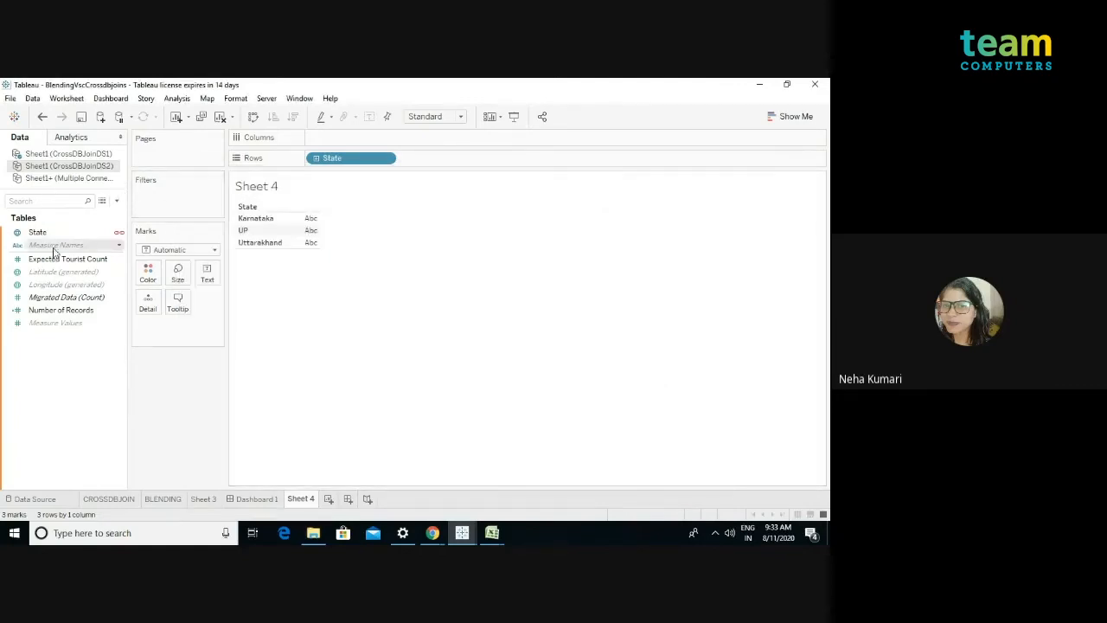
Step: Add Tourist Count from CrossDBJoinDS1 to Rows after State and make it discrete
click(41, 155)
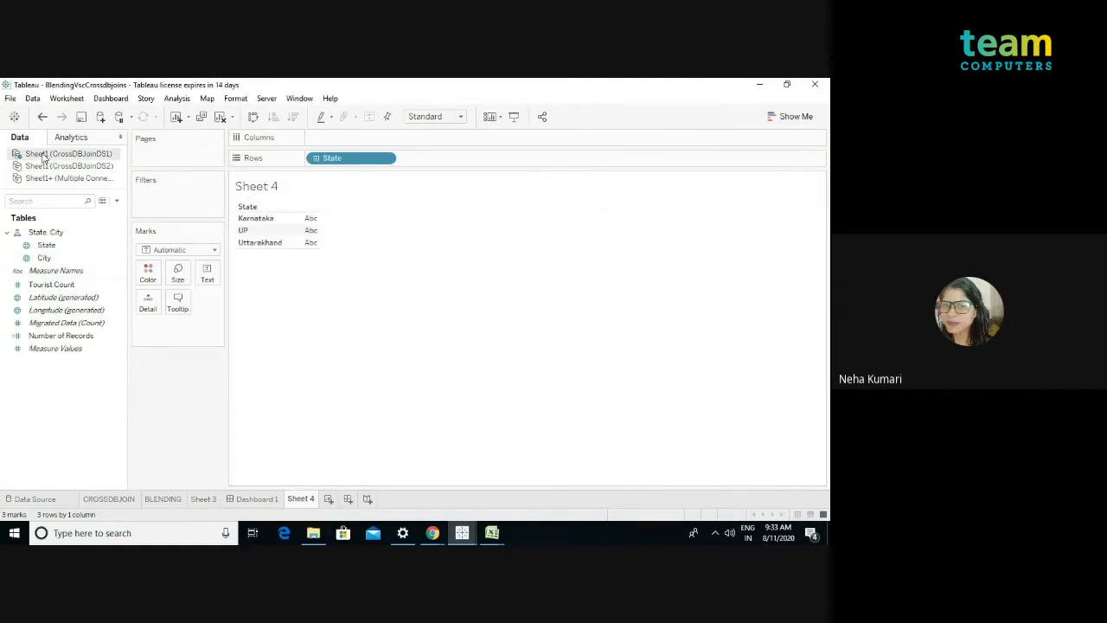
click(49, 286)
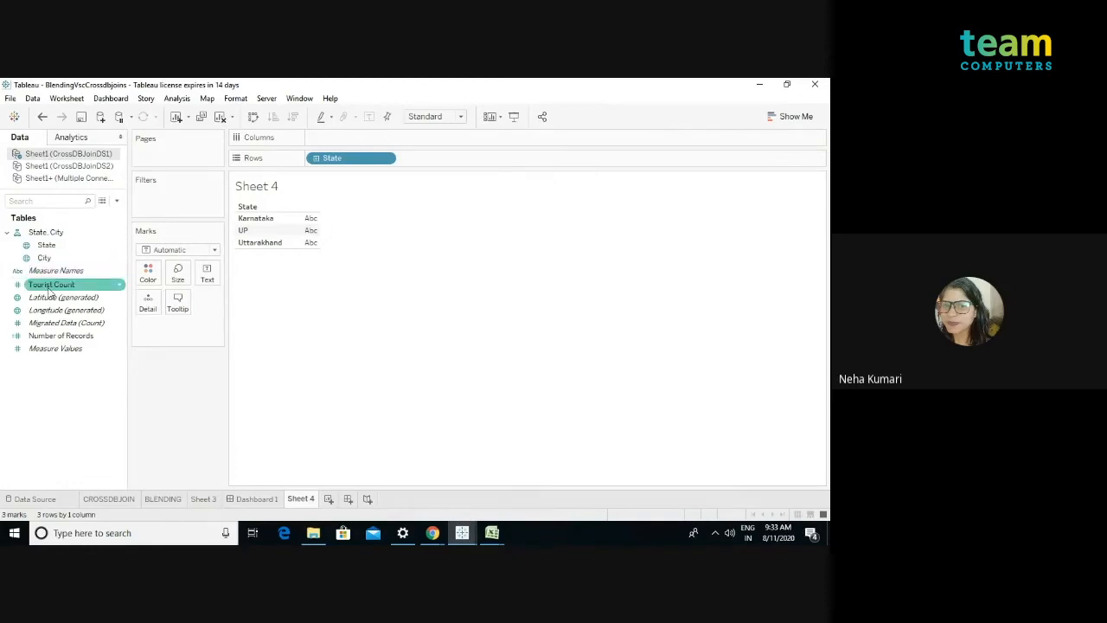
drag(49, 292, 430, 166)
click(476, 158)
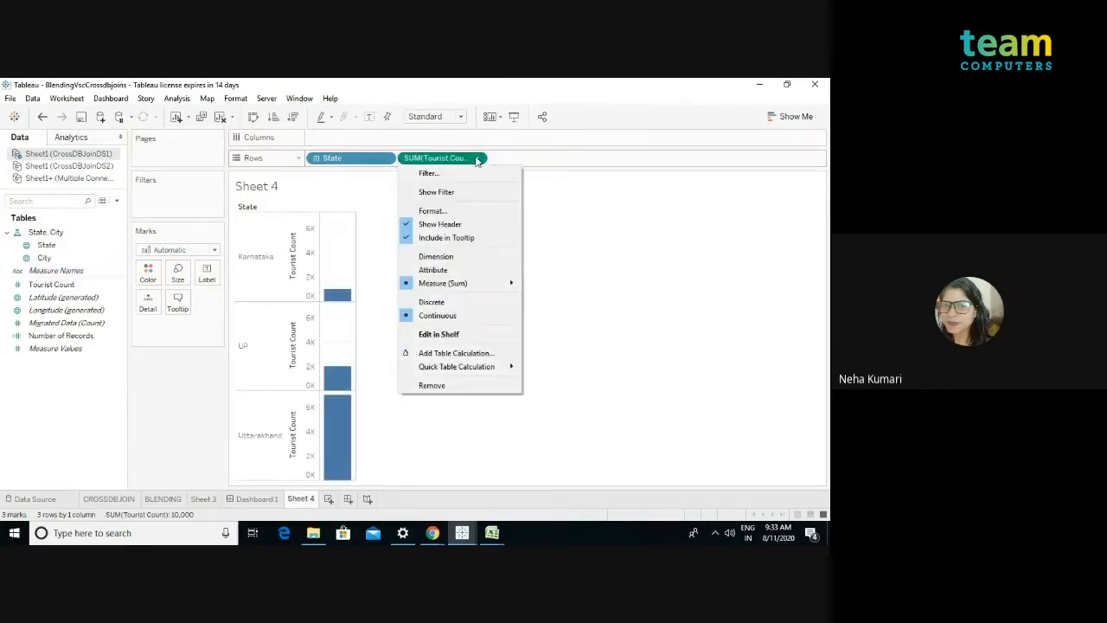
click(433, 302)
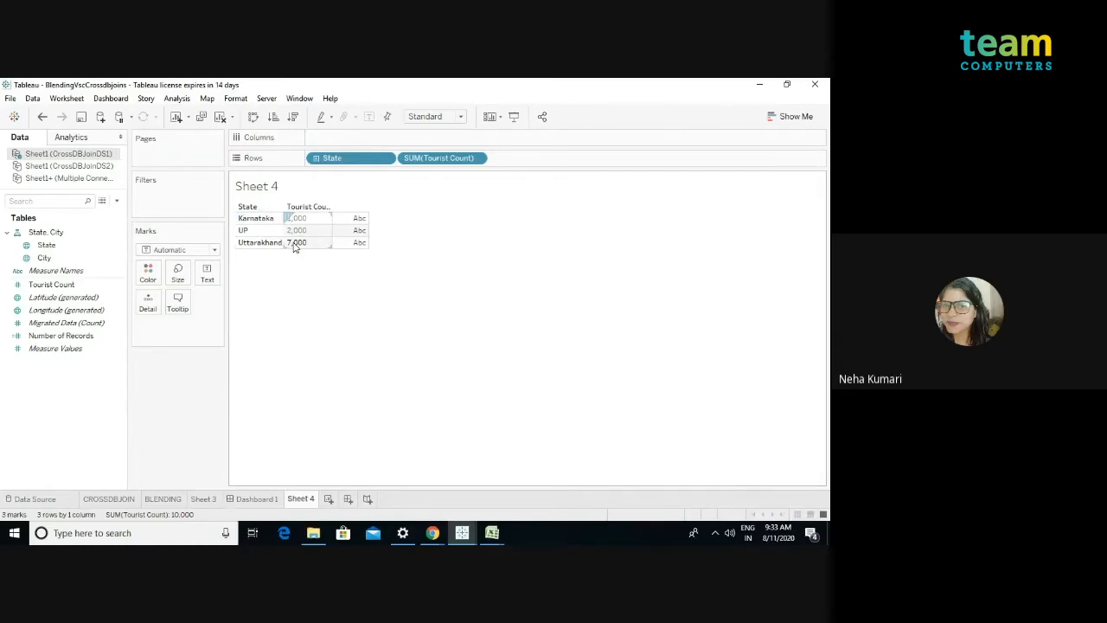
Step: Check the State linking field in CrossDBJoinDS2 and compare the underlying records of both data sources
click(30, 168)
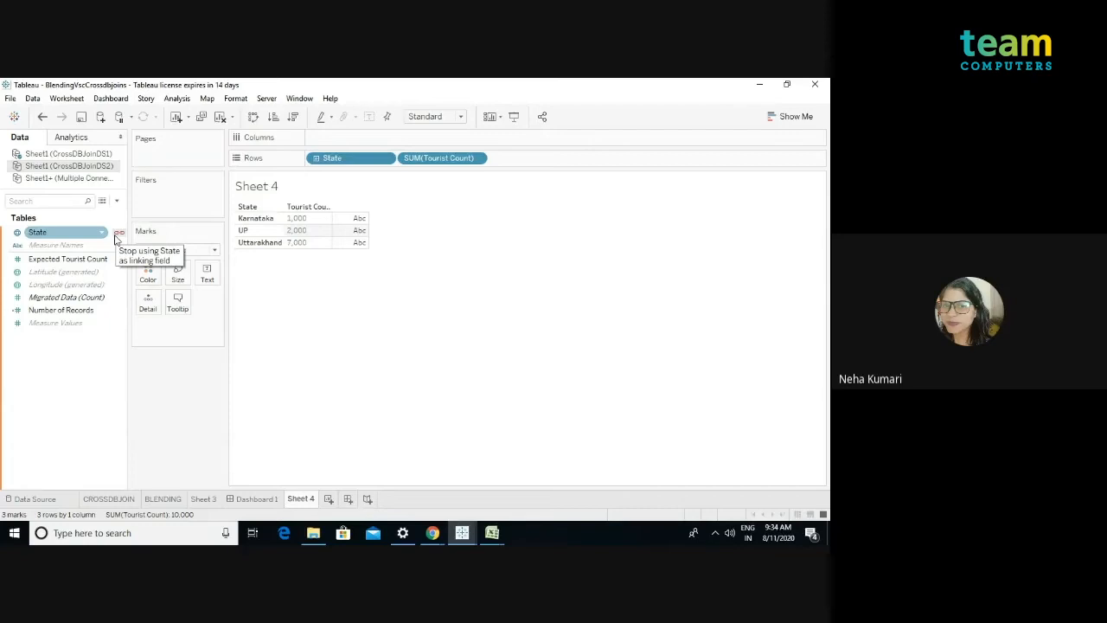
click(41, 155)
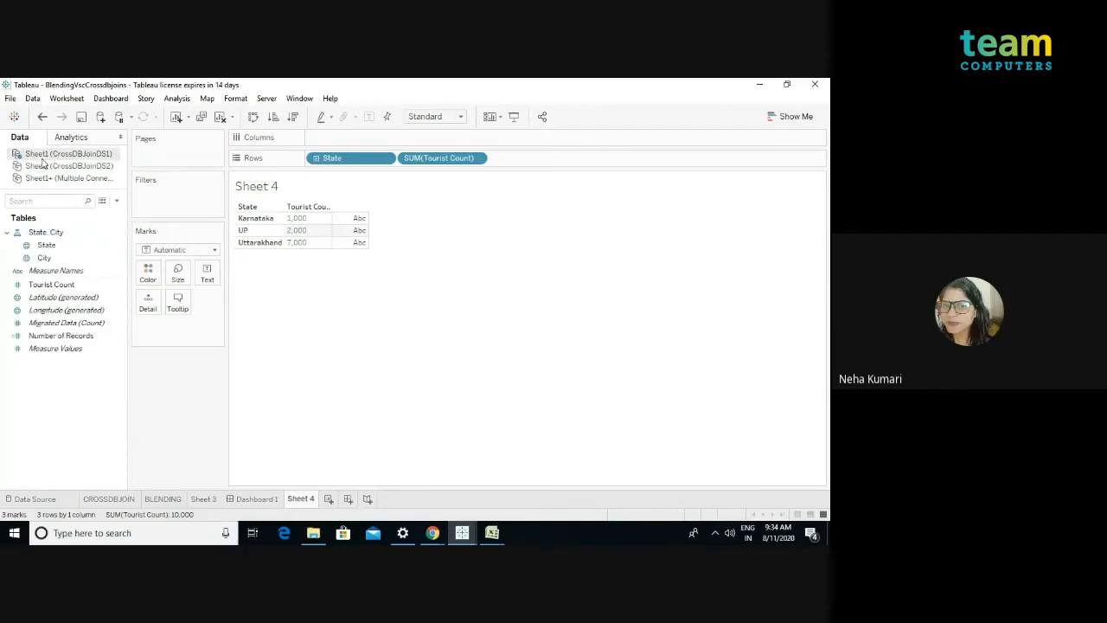
click(102, 201)
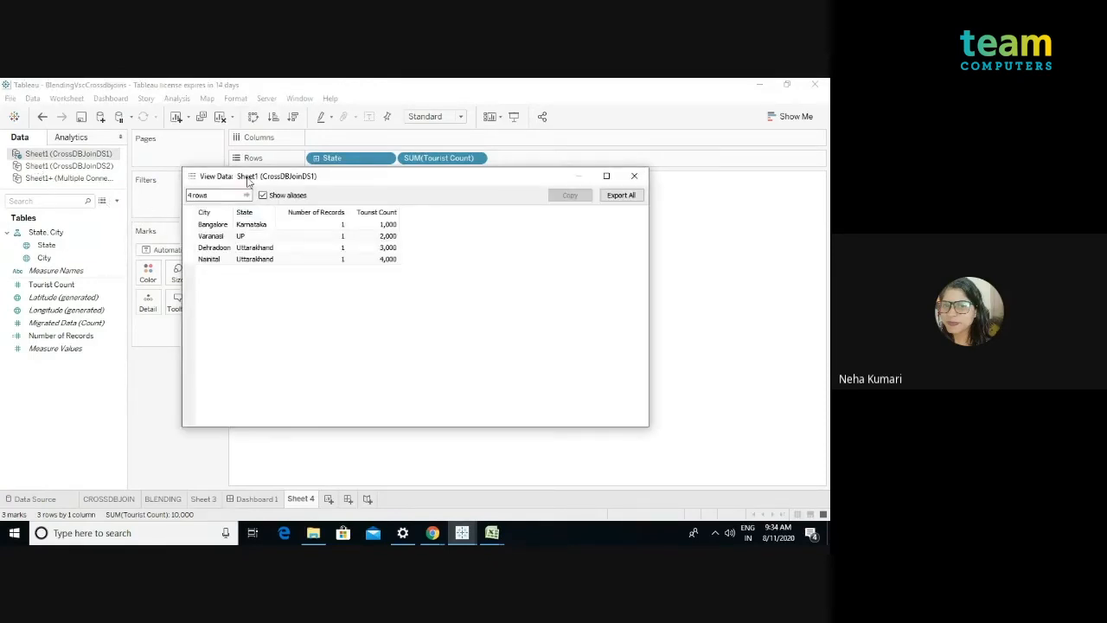
click(634, 176)
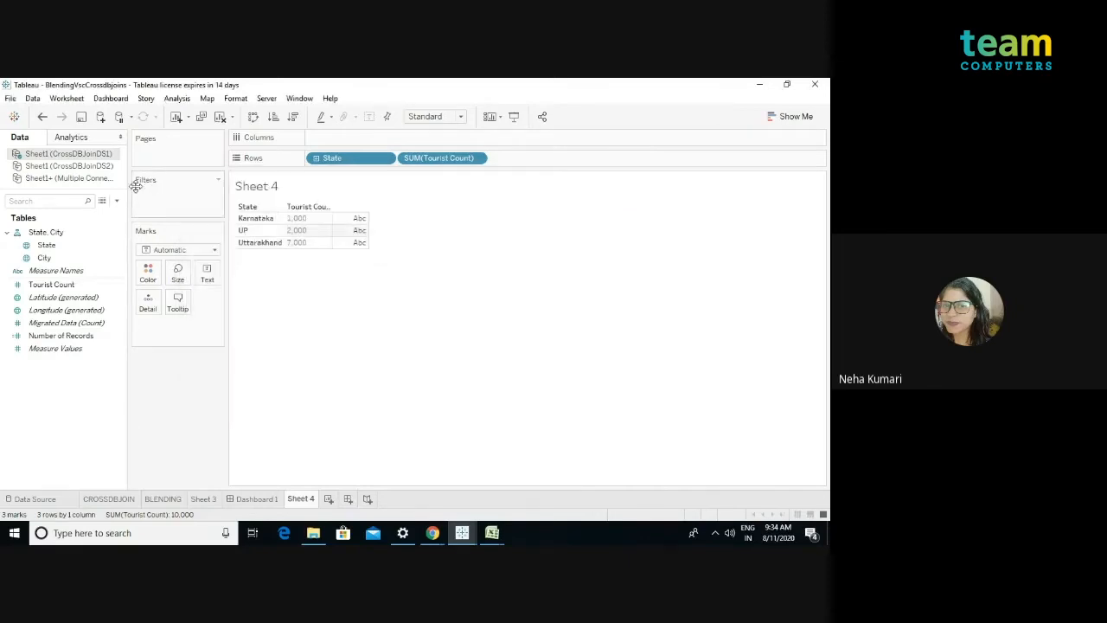
click(70, 166)
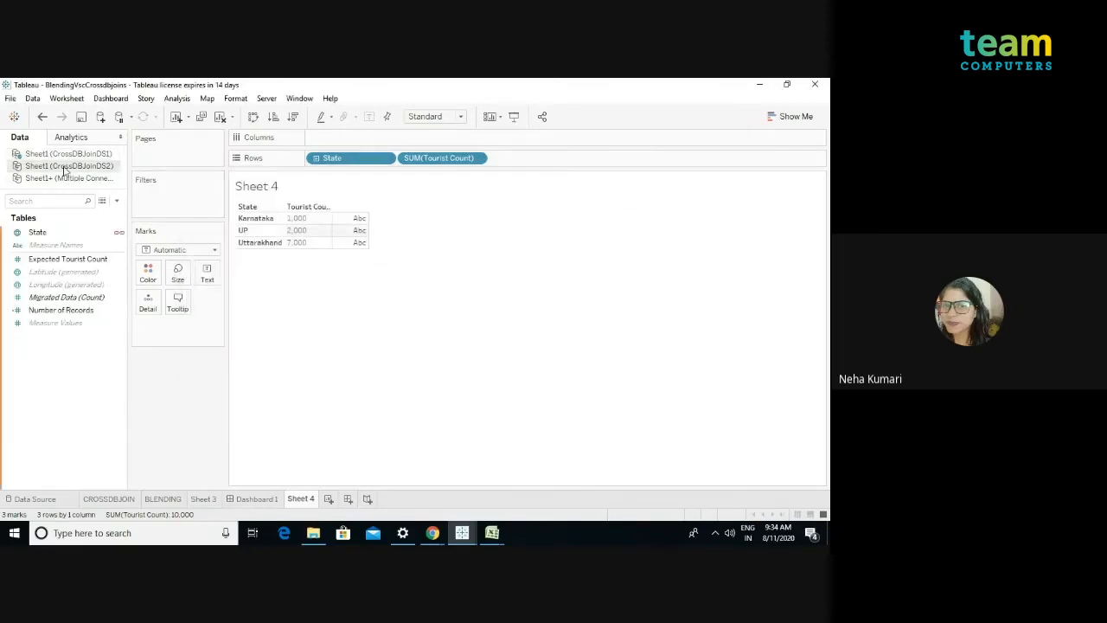
click(102, 201)
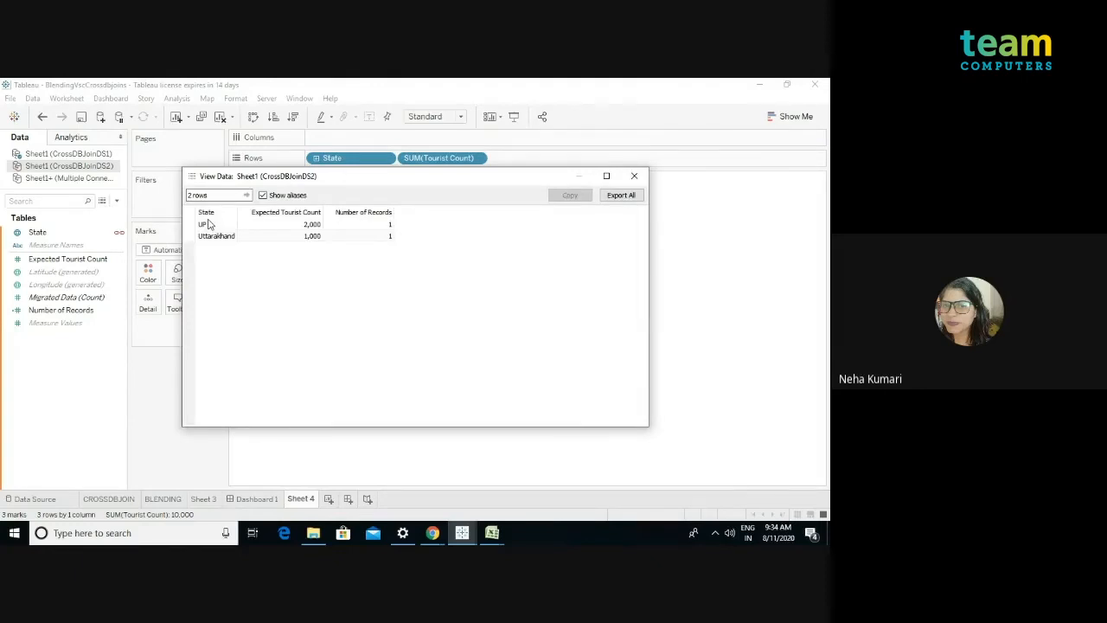
click(632, 178)
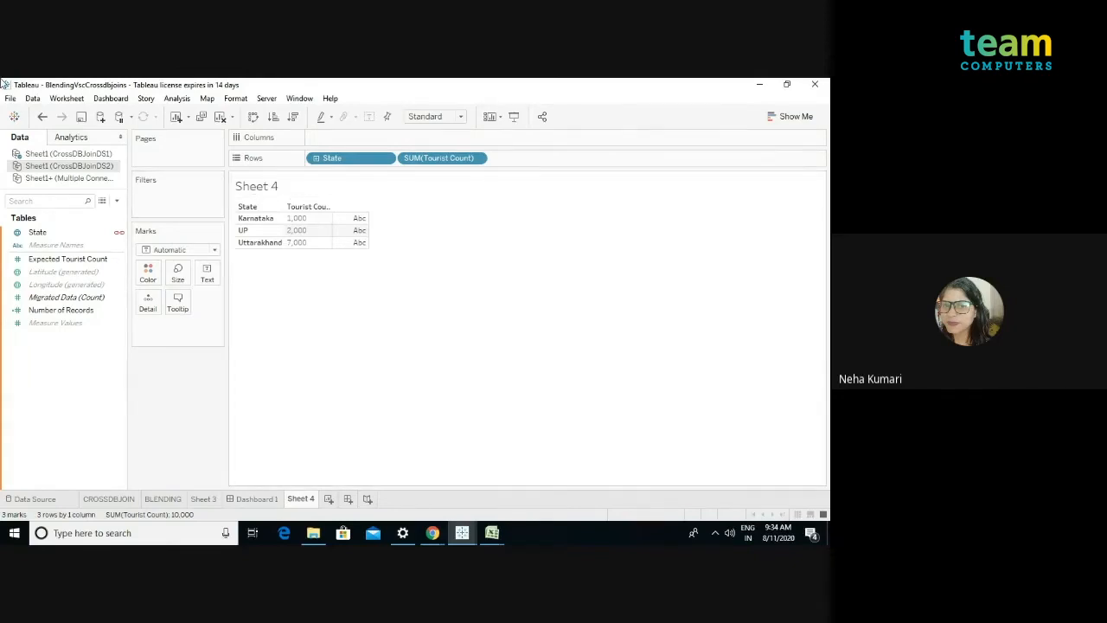
Step: Set the blend relationship between primary CrossDBJoinDS1 and secondary CrossDBJoinDS2 to Custom, keeping the State to State link
click(32, 97)
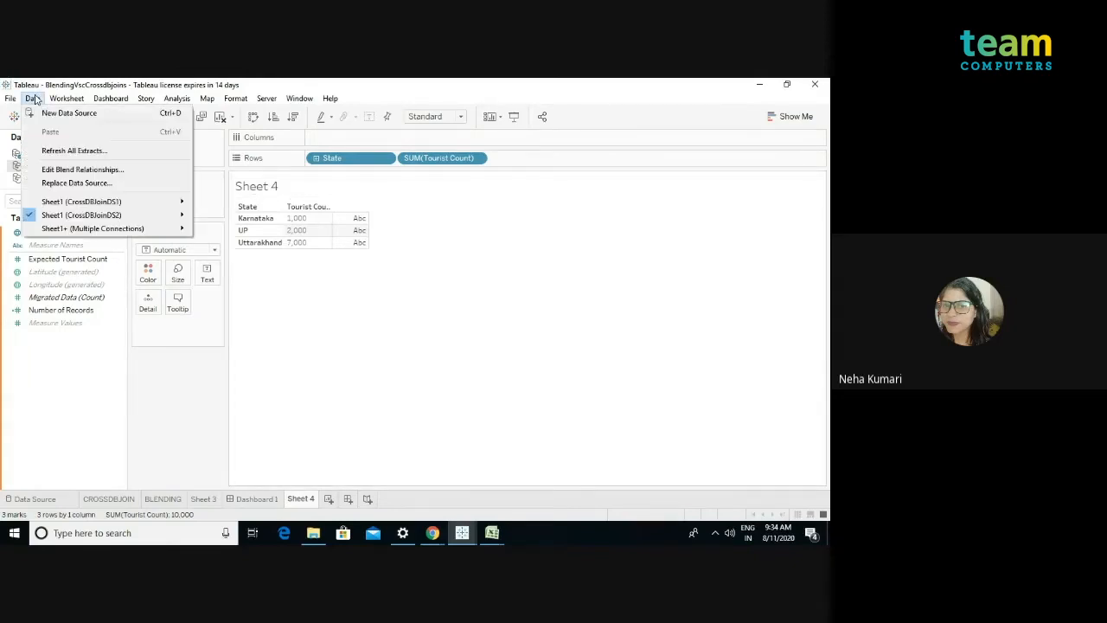
click(82, 168)
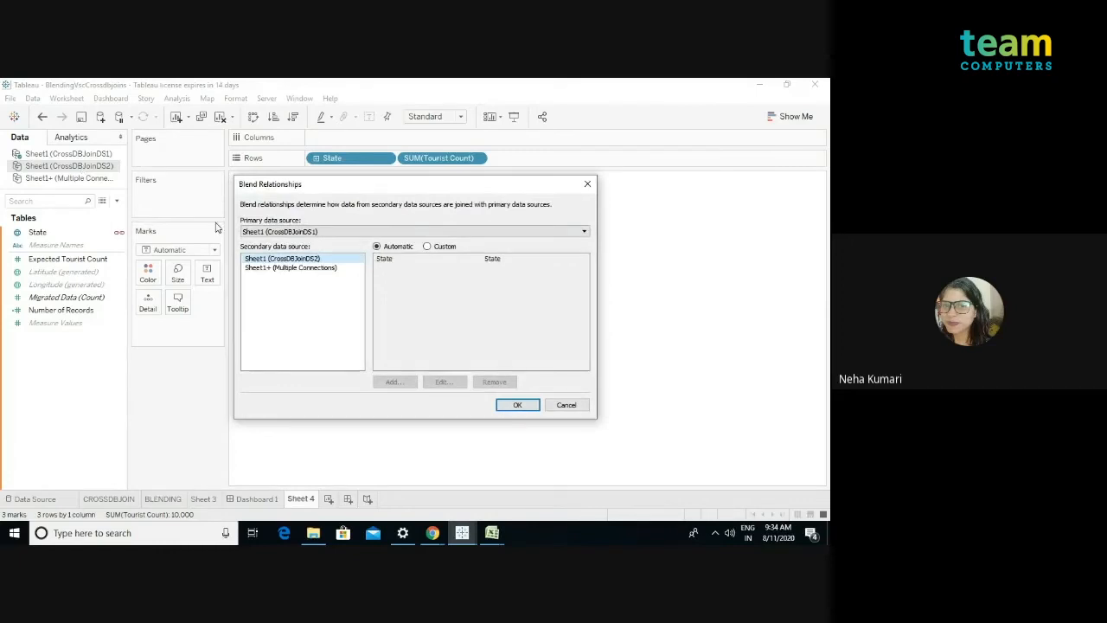
click(260, 261)
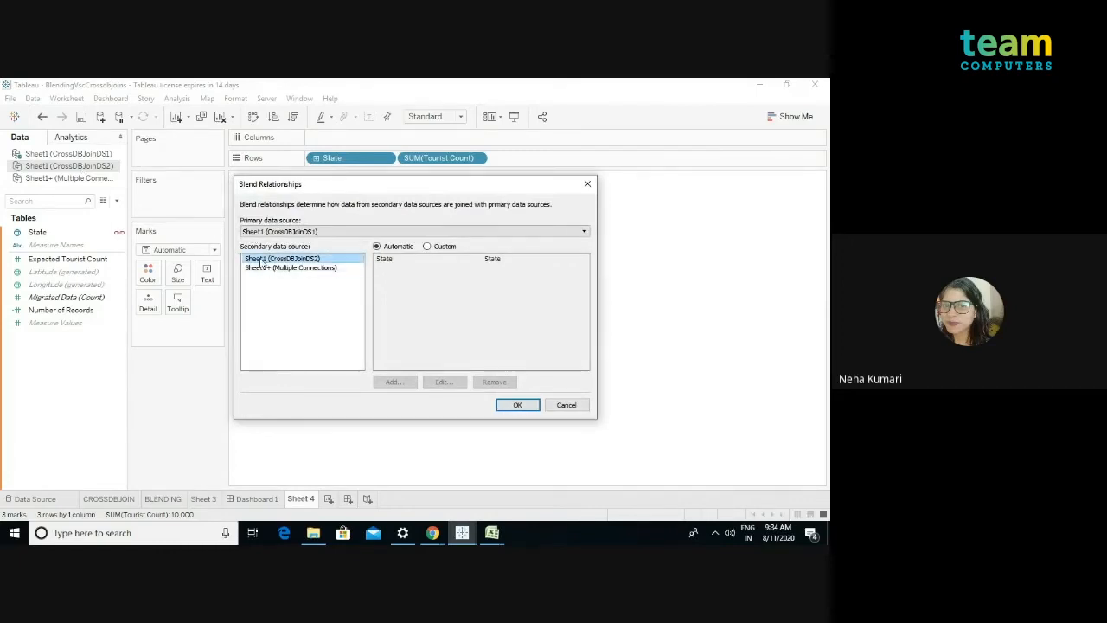
click(429, 246)
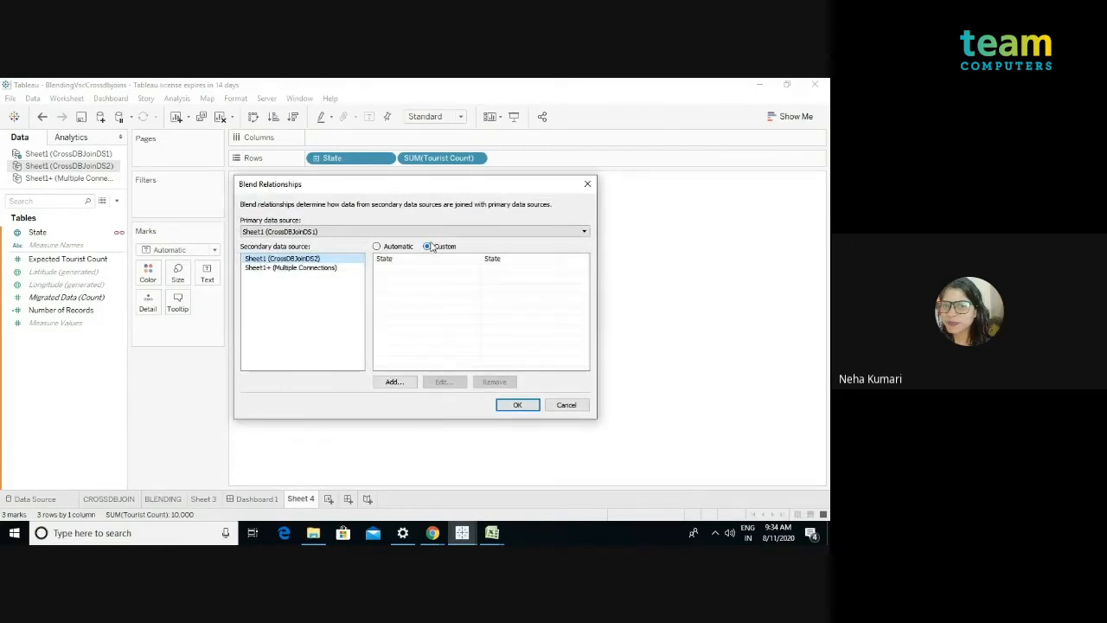
click(520, 411)
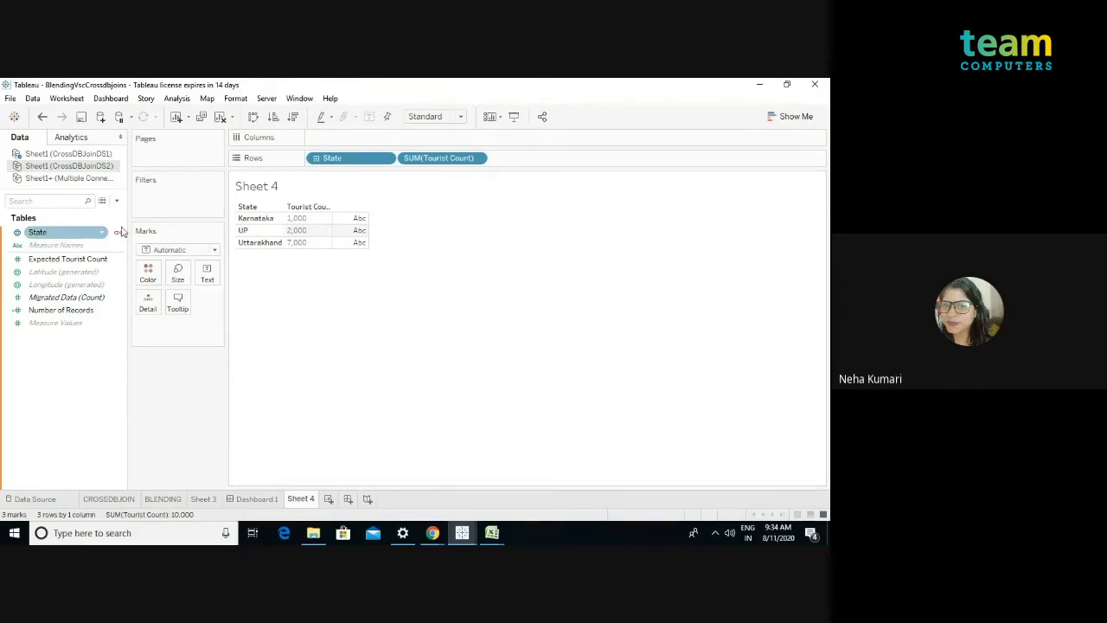
Step: Add Expected Tourist Count from CrossDBJoinDS2 to Rows after Tourist Count and make it discrete
click(53, 155)
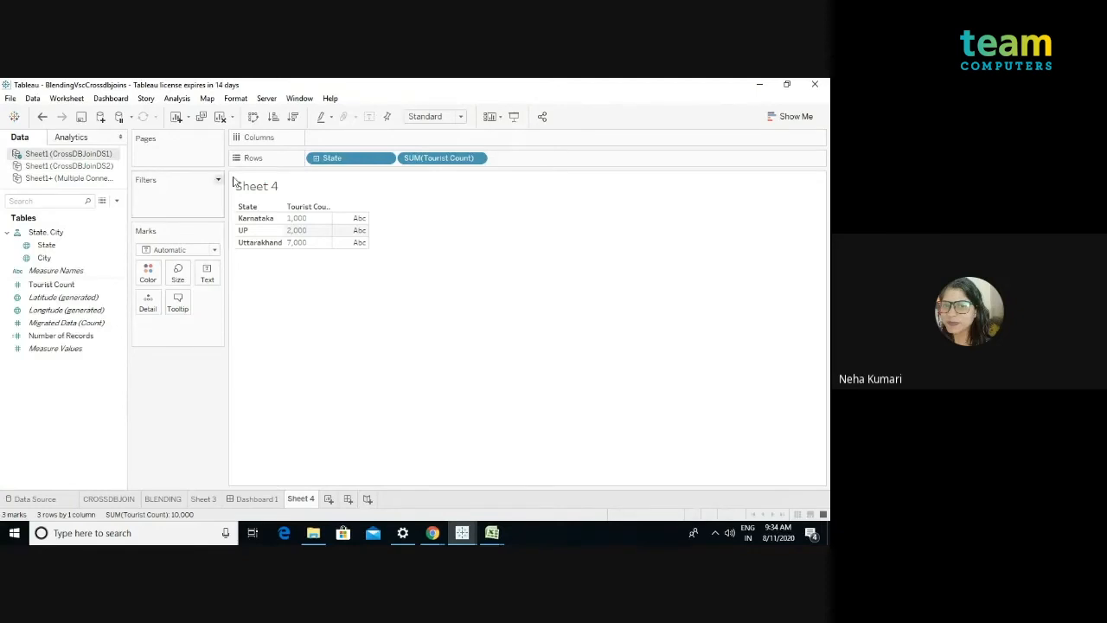
click(86, 167)
click(83, 260)
drag(84, 261, 554, 164)
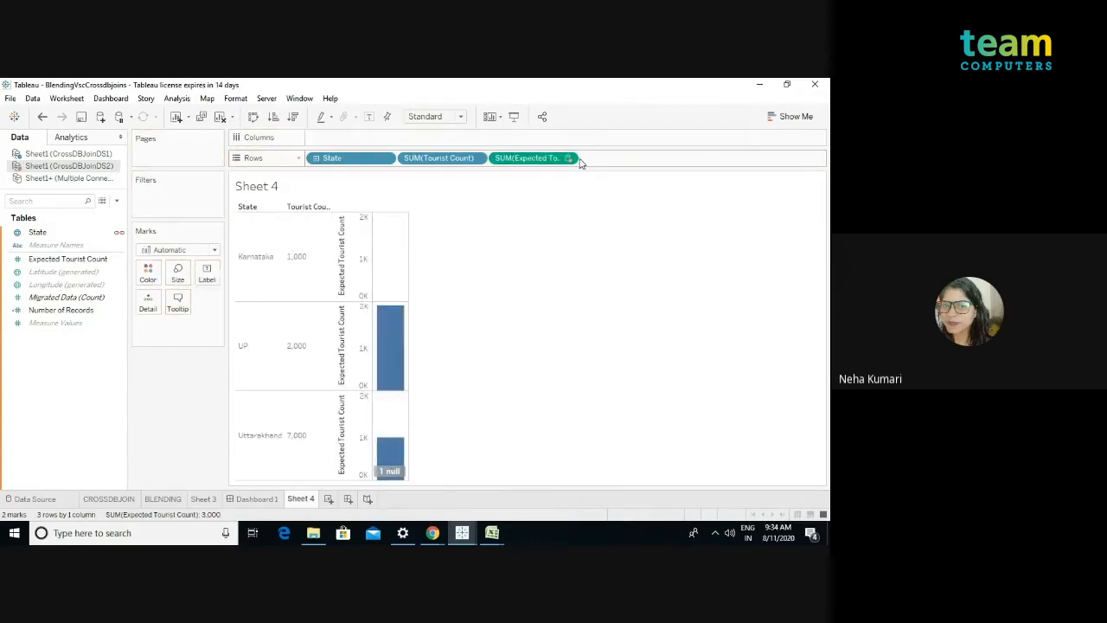
click(568, 159)
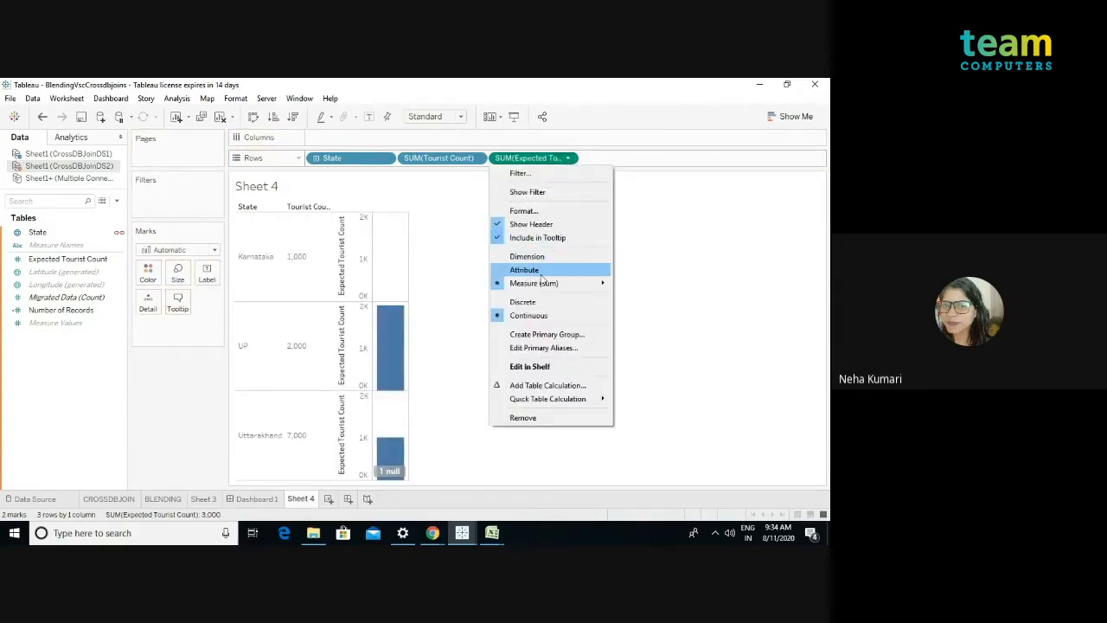
click(533, 304)
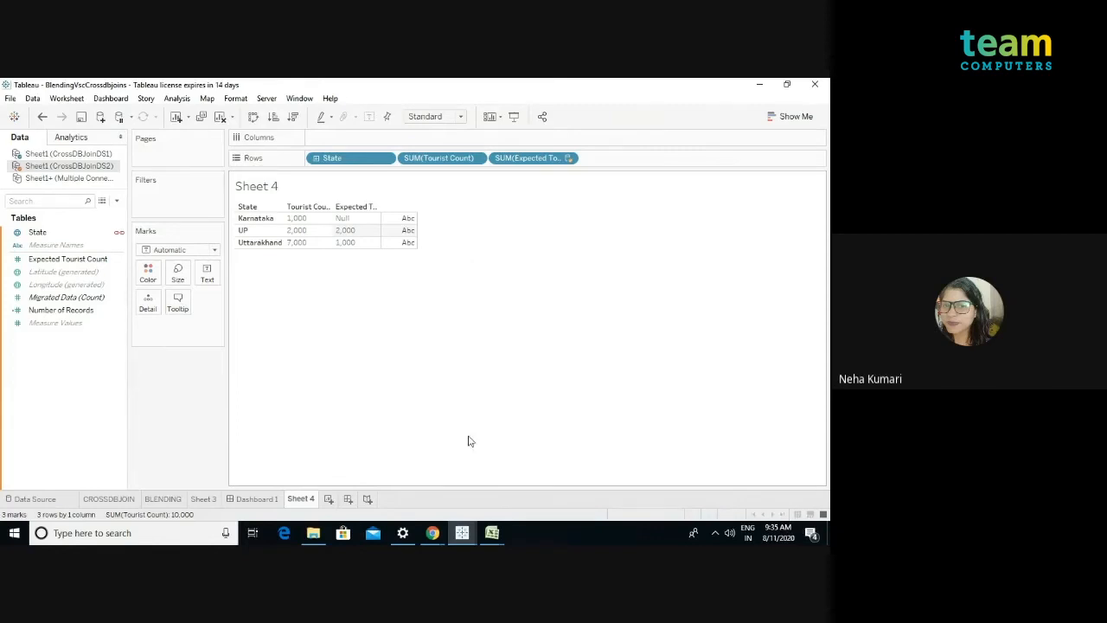
Step: Review the custom blend relationship on State between CrossDBJoinDS1 and CrossDBJoinDS2, closing the relationship settings without changes
click(432, 533)
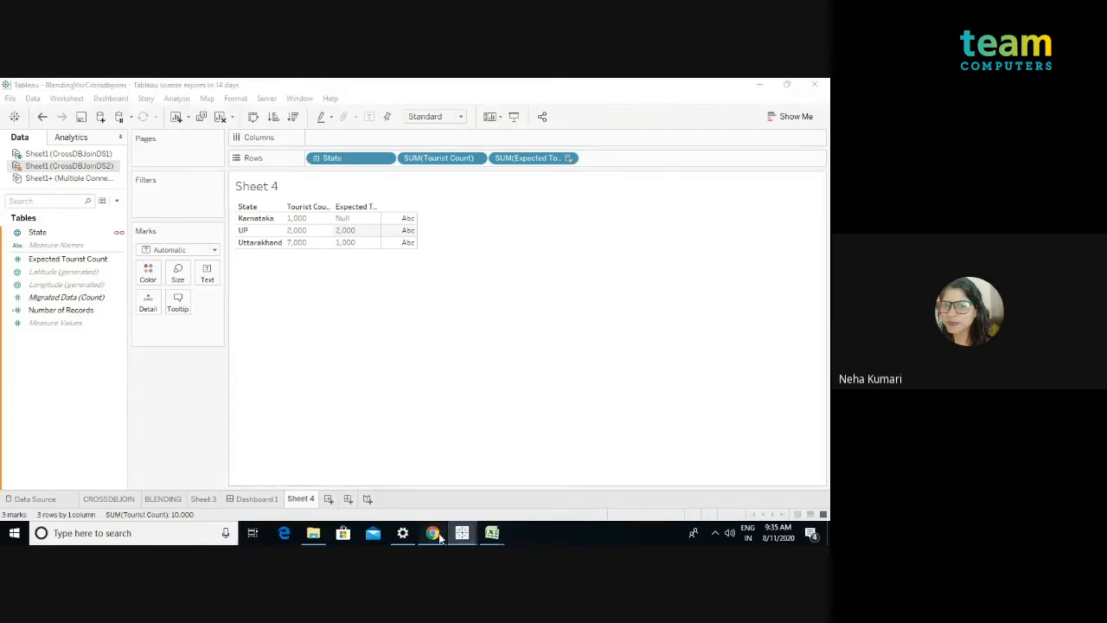
click(472, 296)
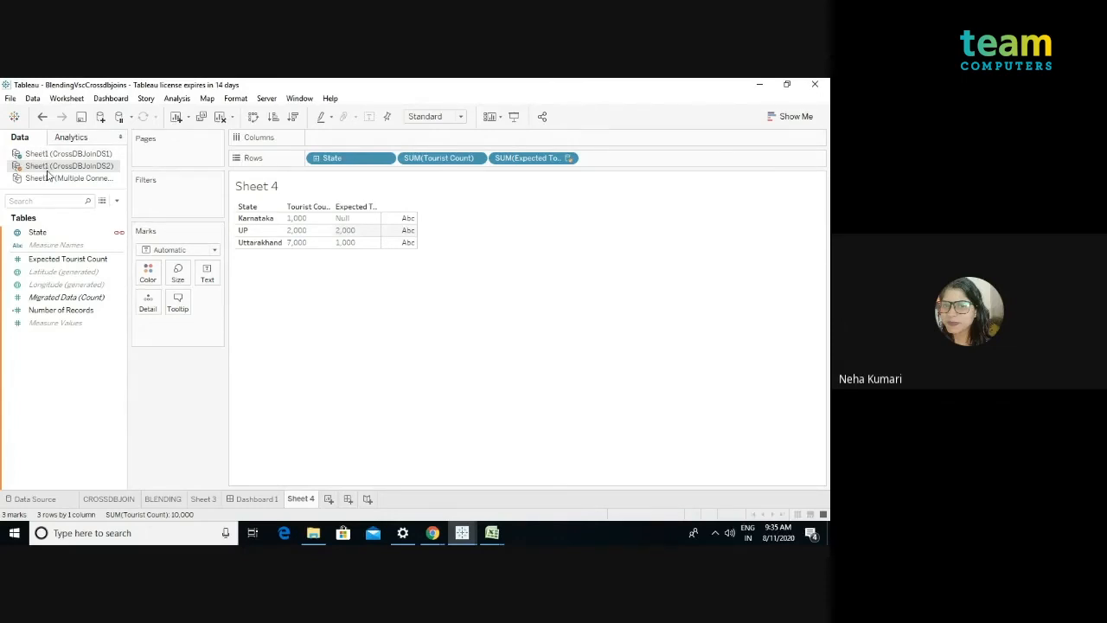
click(32, 98)
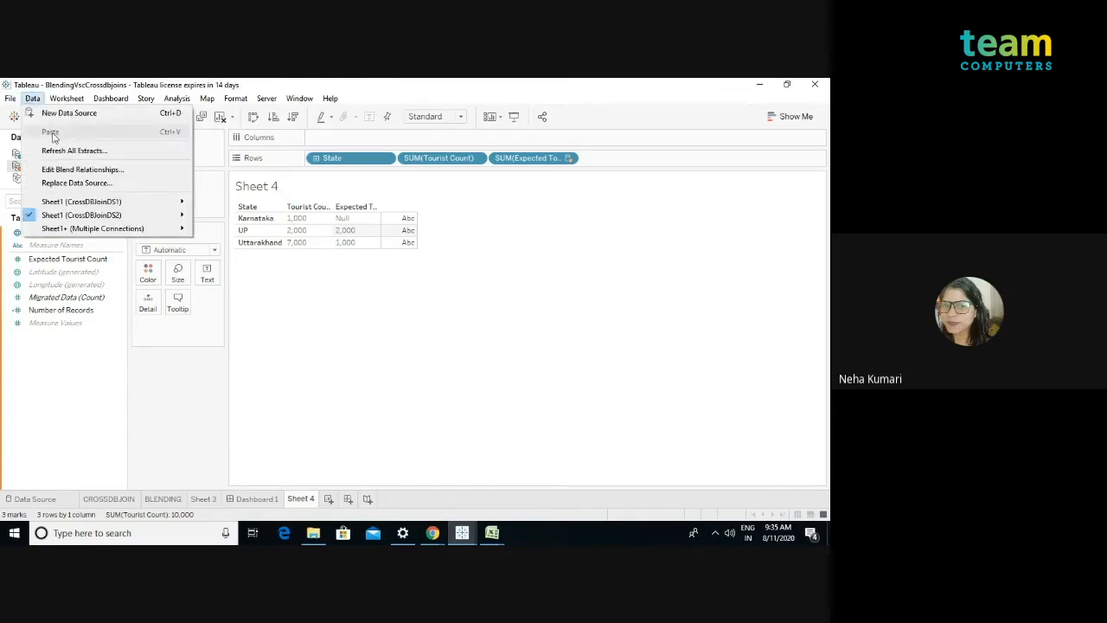
click(57, 170)
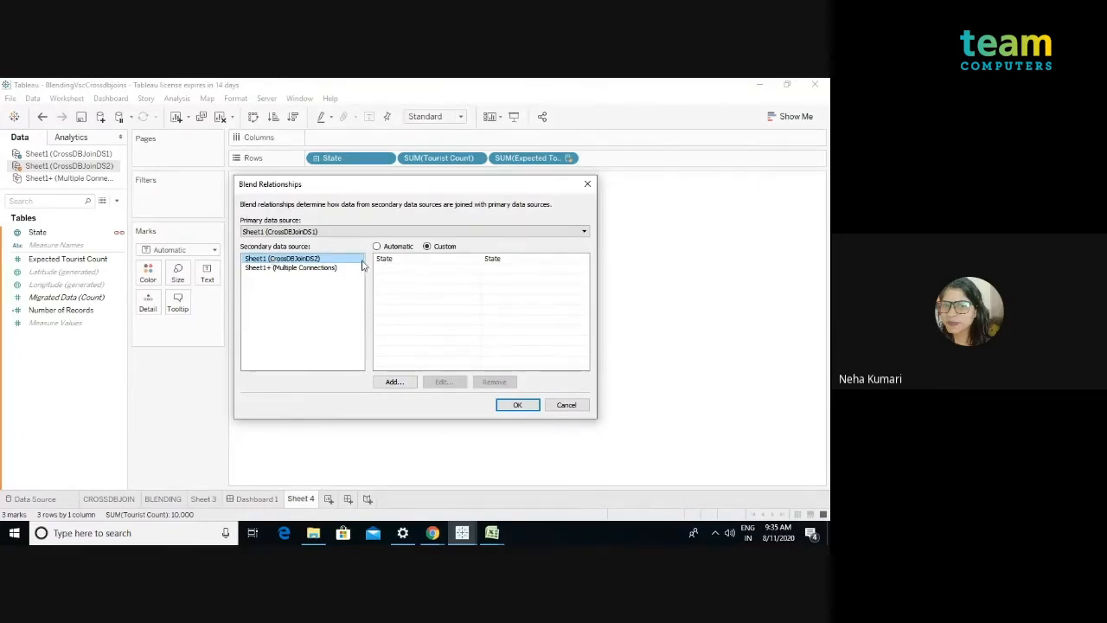
click(517, 405)
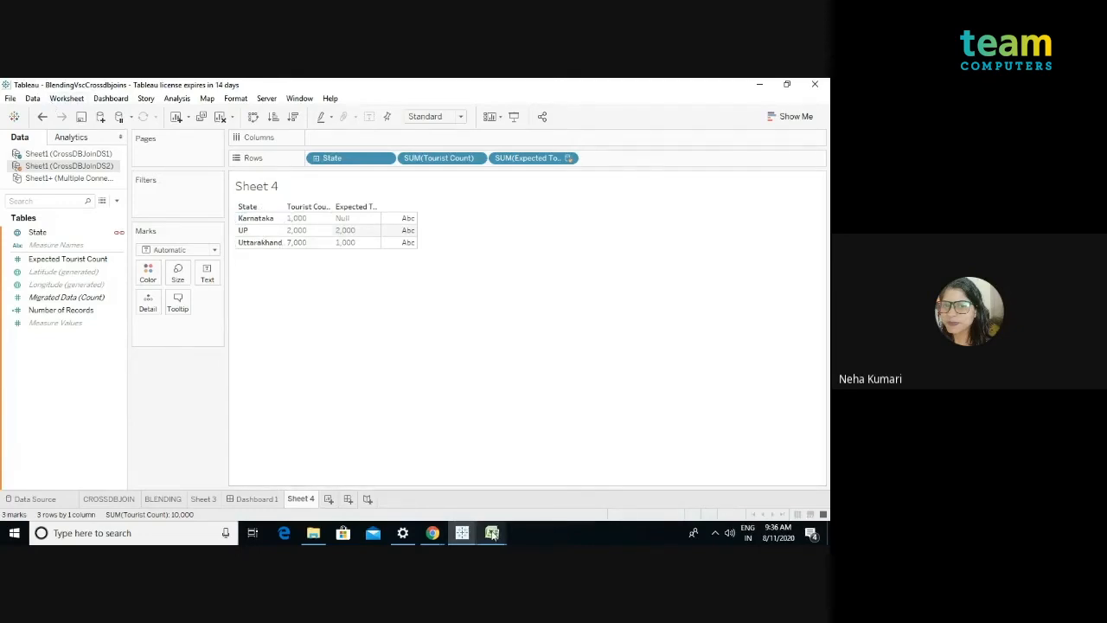
Step: Switch to the data blending presentation in Google Slides and show the slide on the limitations of data blending
mouse_move(491, 533)
click(445, 494)
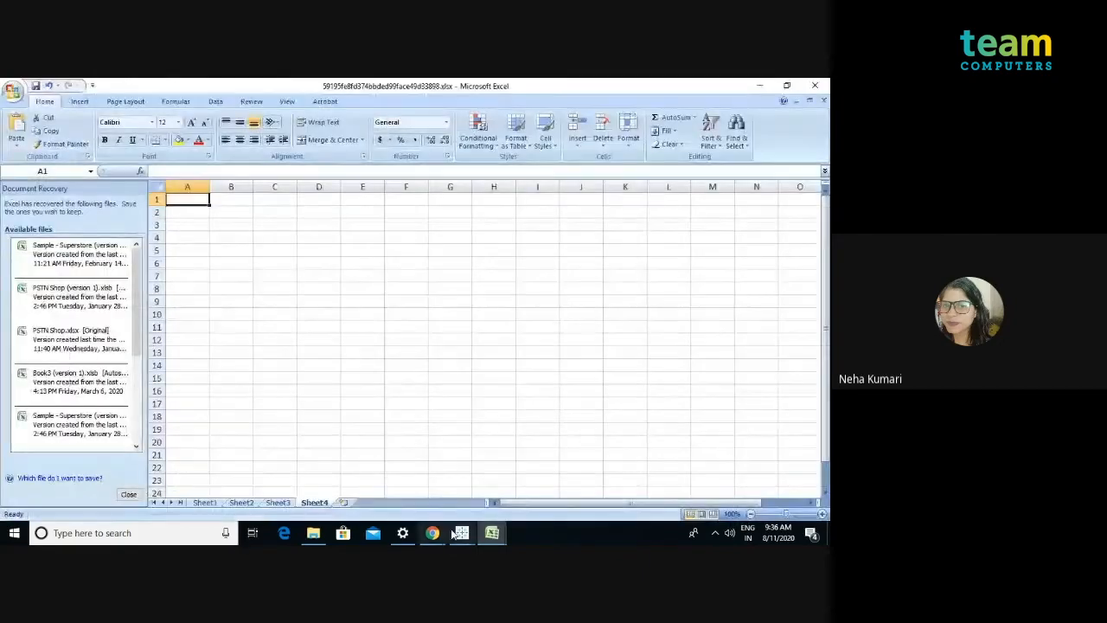
mouse_move(432, 533)
click(368, 492)
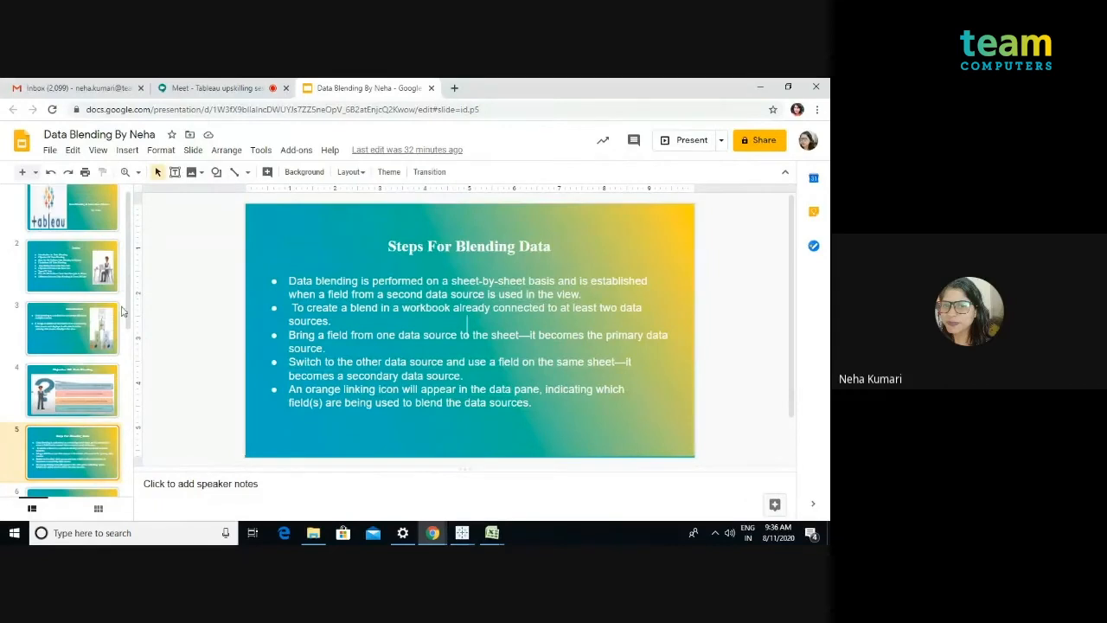
scroll(111, 357, down, 2)
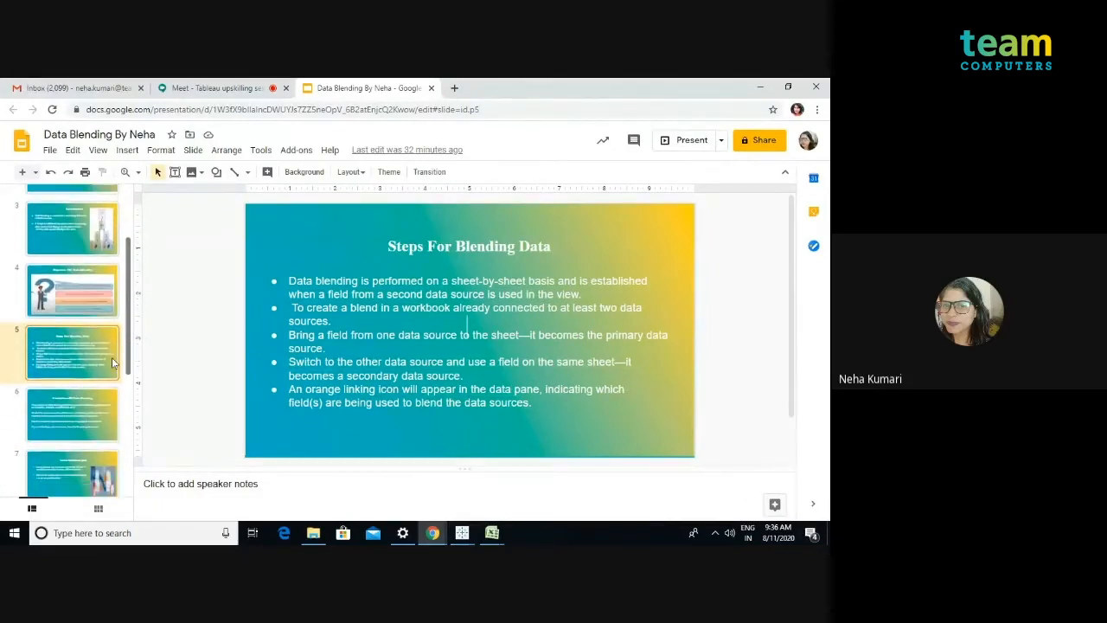
click(61, 421)
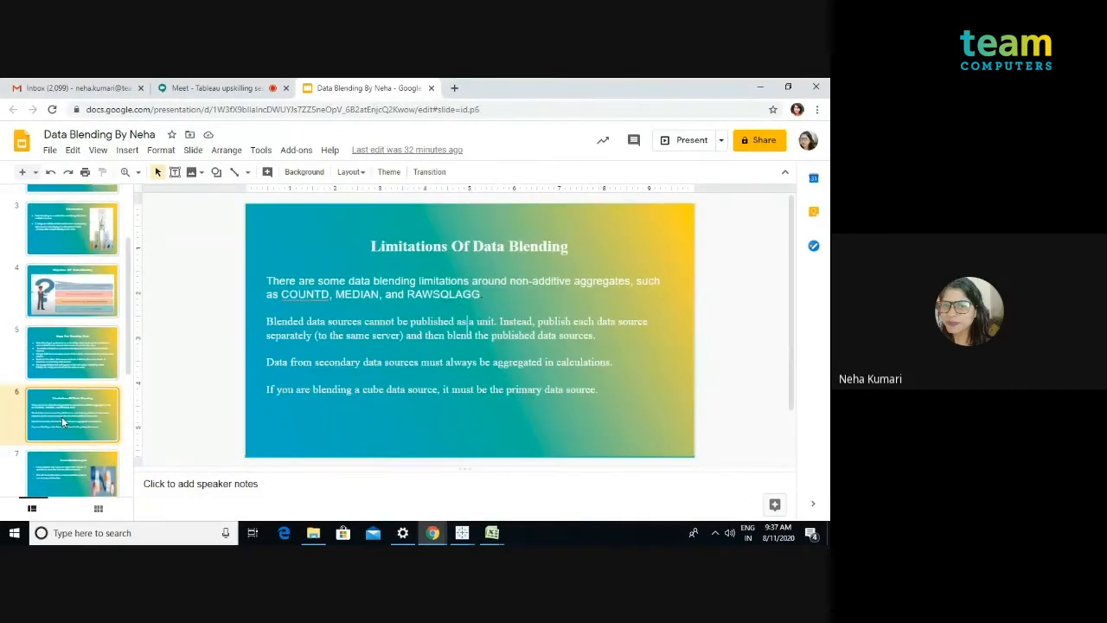
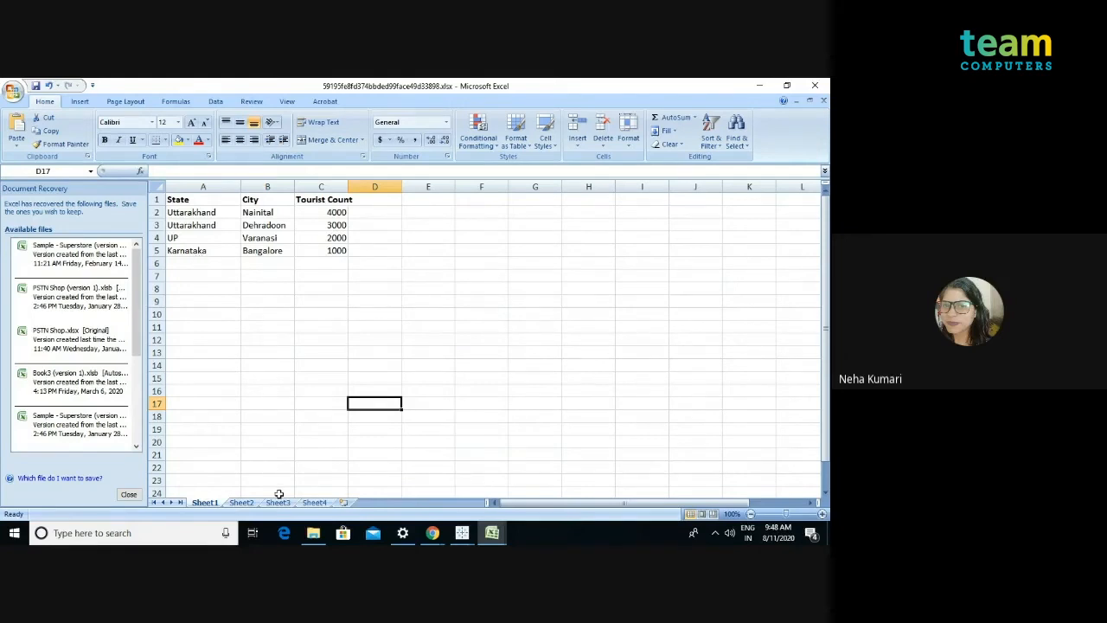
Step: Compare the Excel workbook with tourist counts by state and city against the workbook with expected tourist counts by state
click(492, 533)
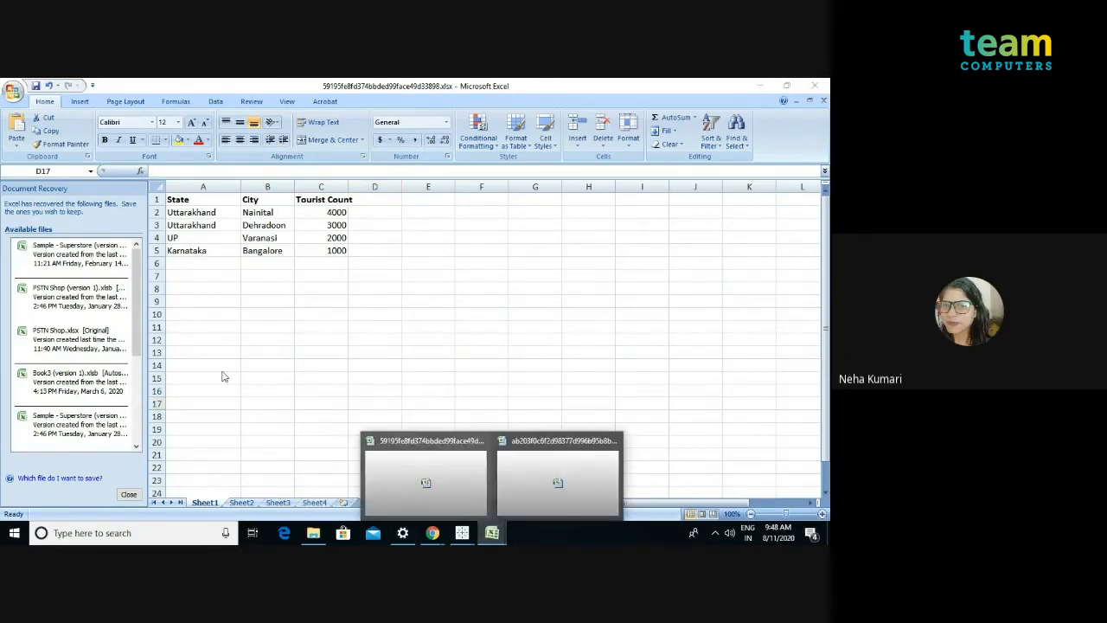
click(208, 349)
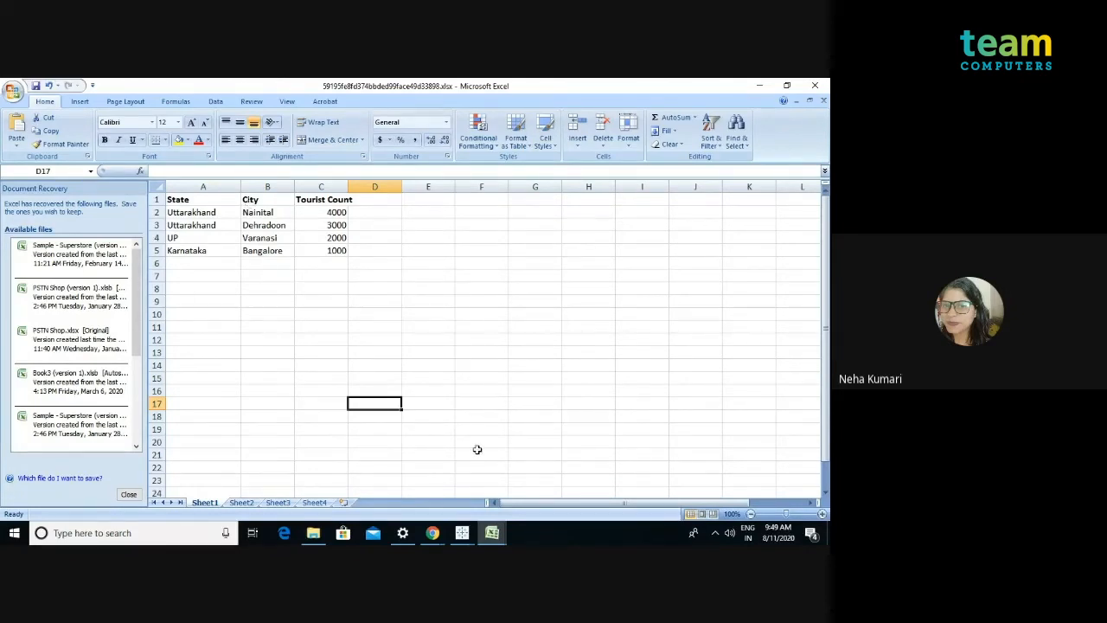
click(492, 533)
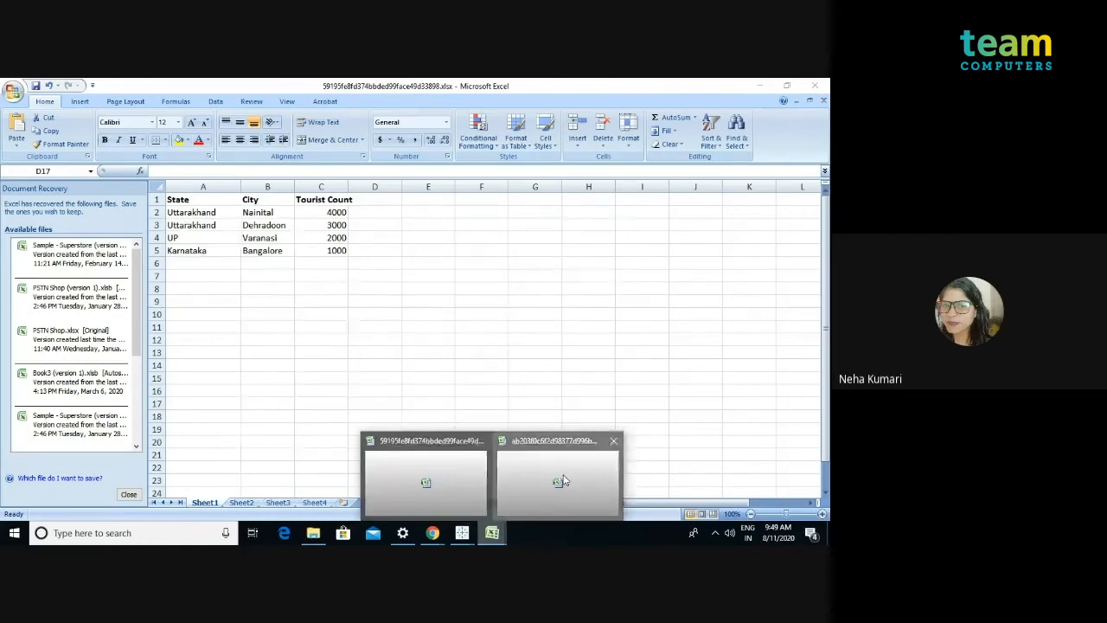
click(561, 481)
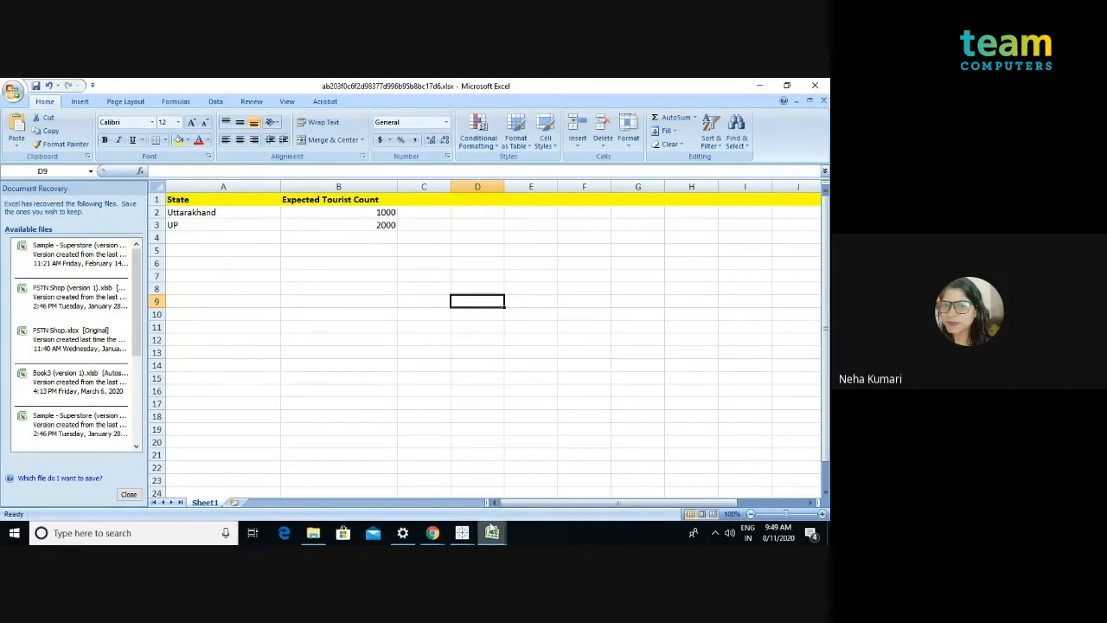
click(491, 533)
click(426, 498)
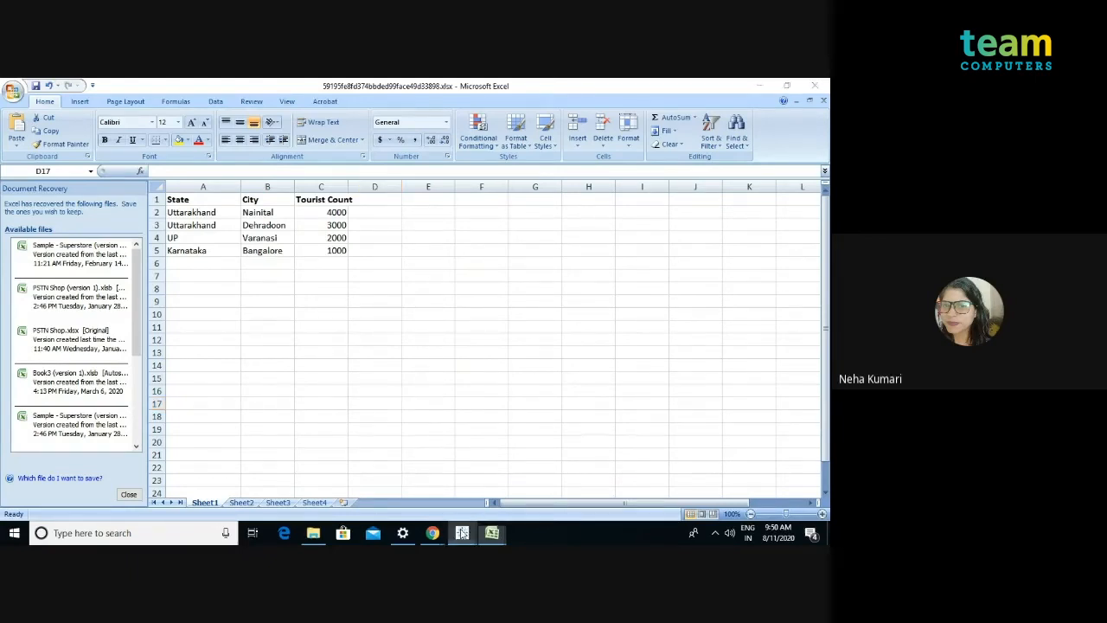
Step: Switch back to the BlendingVscCrossdbjoins workbook in Tableau and examine the CROSSDBJOIN worksheet
mouse_move(462, 533)
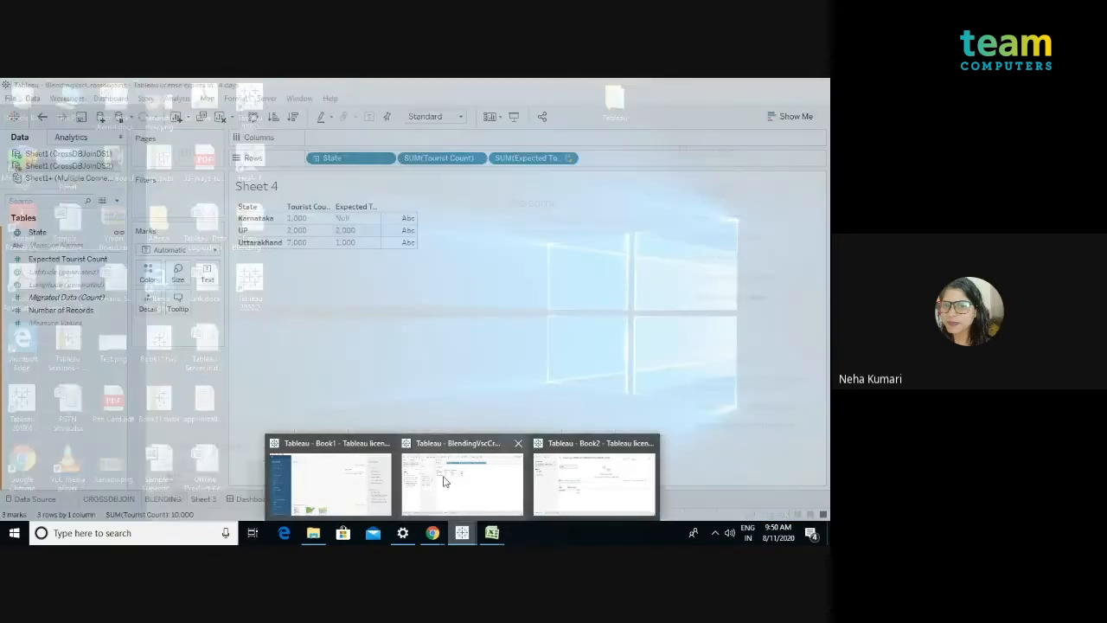
click(444, 482)
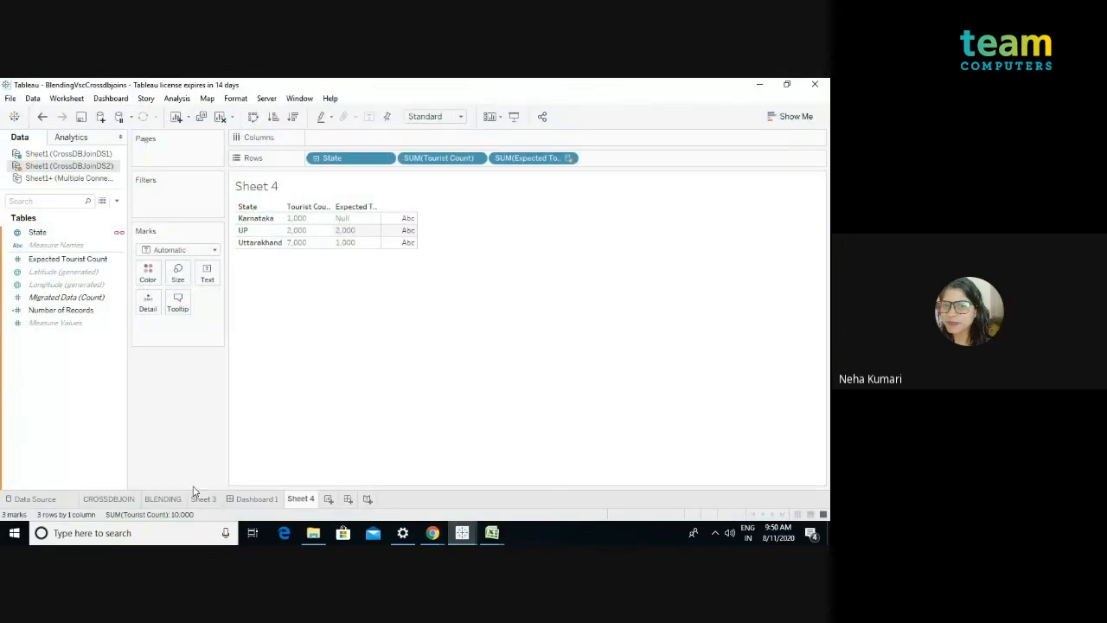
click(110, 499)
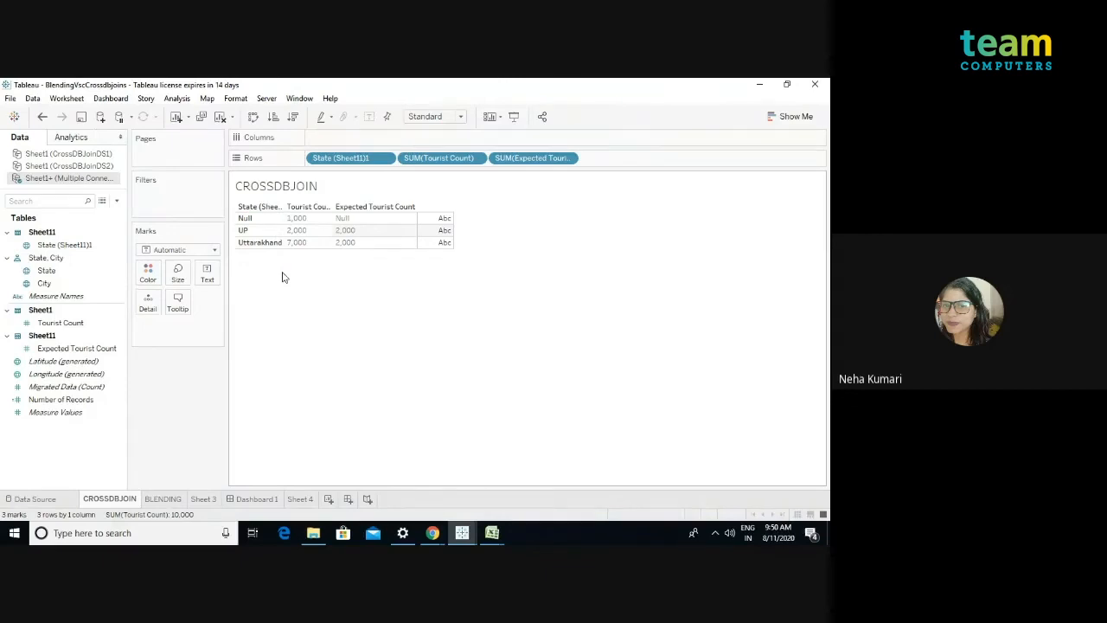
Step: Create a new worksheet and place State and City from the Sheet1+ (Multiple Connections) source on Rows
click(329, 500)
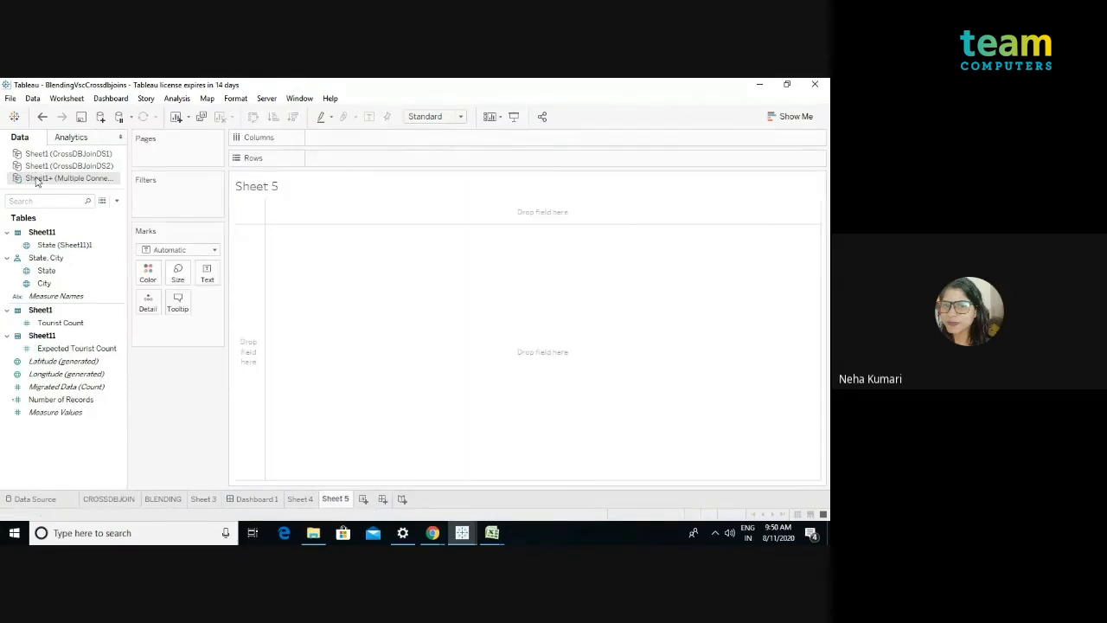
click(52, 270)
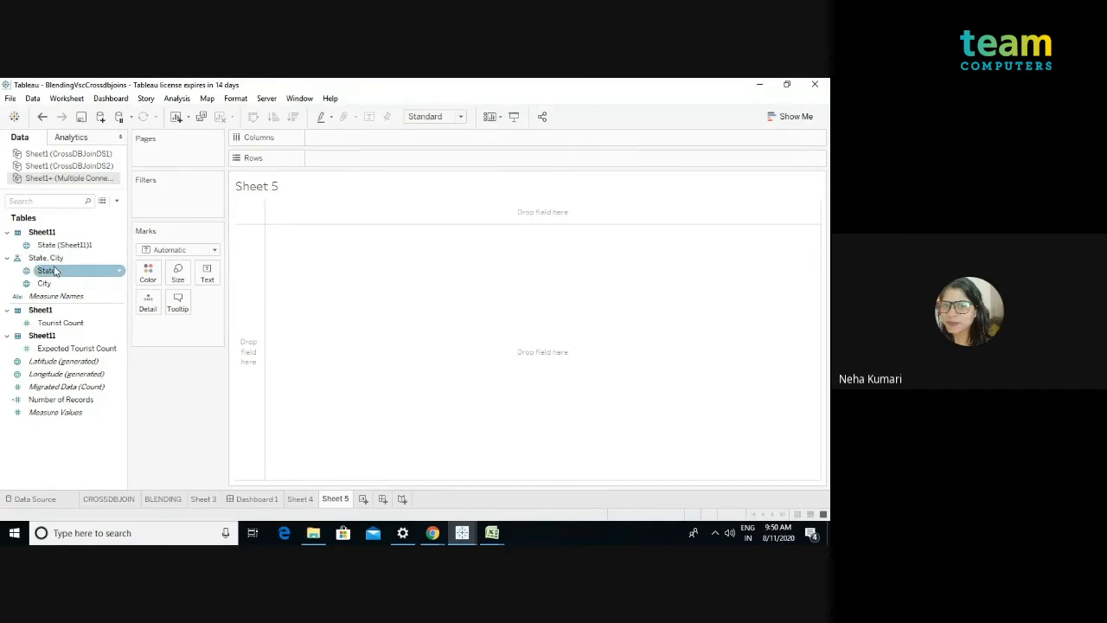
drag(54, 271, 333, 158)
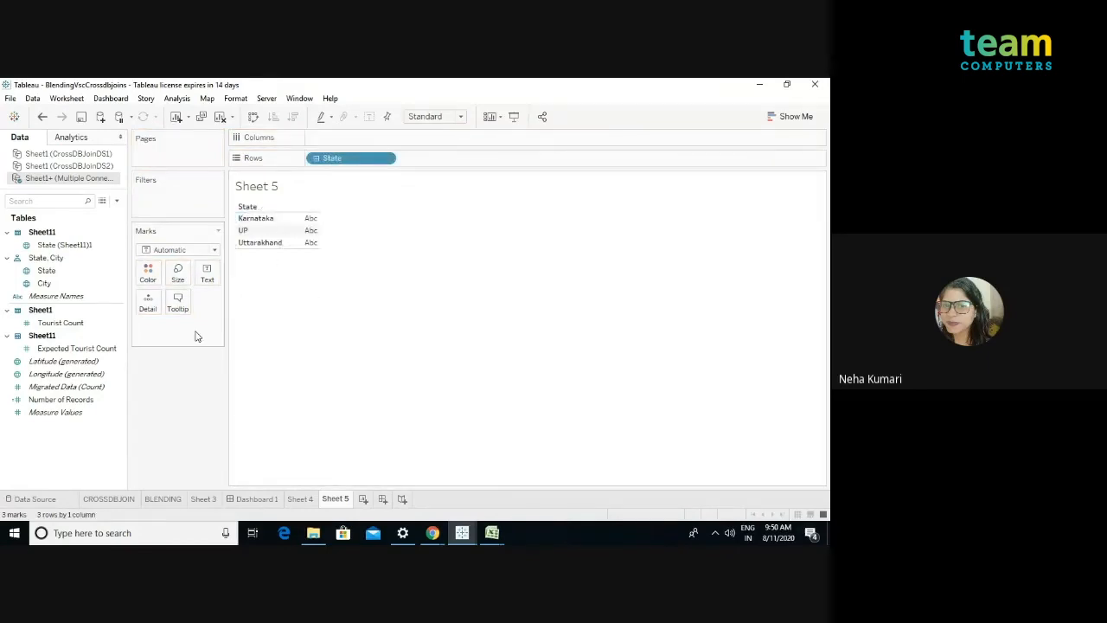
drag(64, 284, 441, 155)
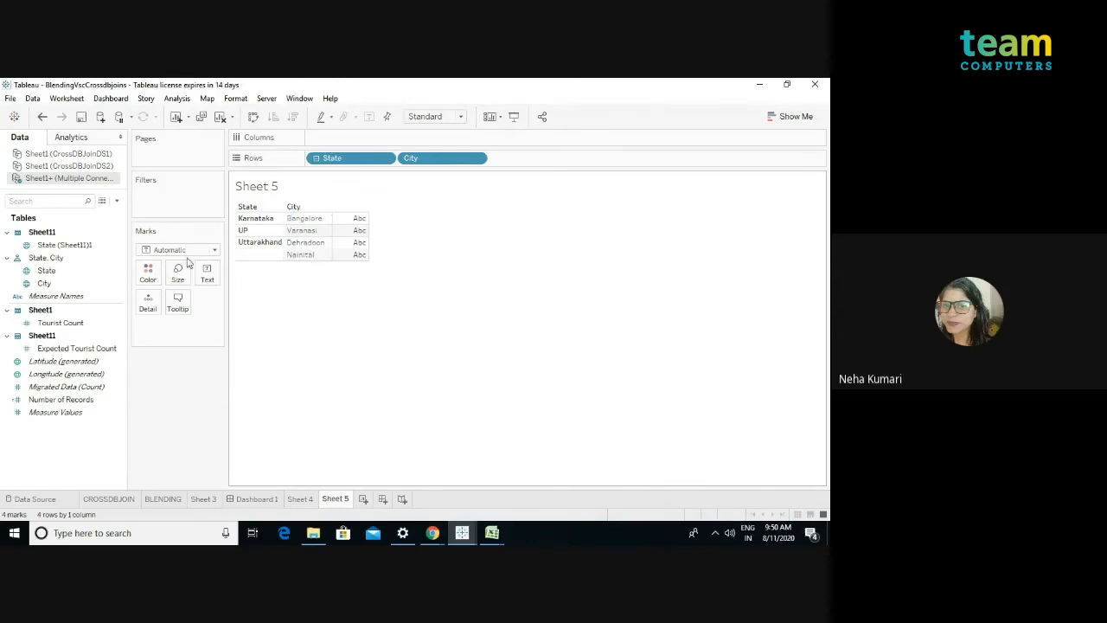
Step: Add Tourist Count and Expected Tourist Count to Rows after City and make both measures discrete
drag(64, 321, 521, 157)
click(569, 158)
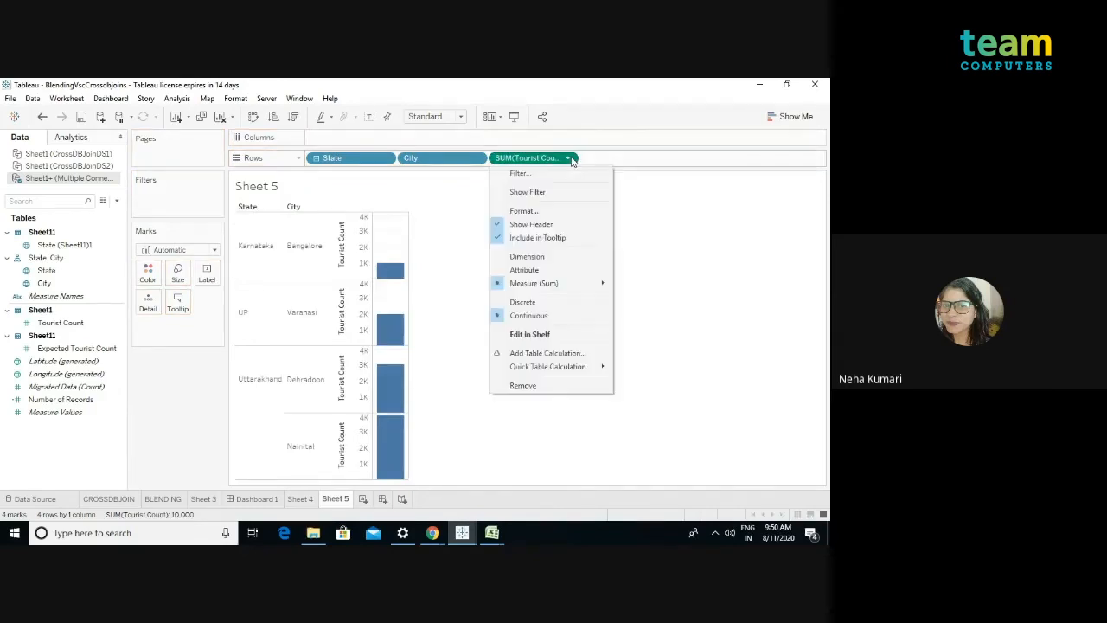
click(536, 301)
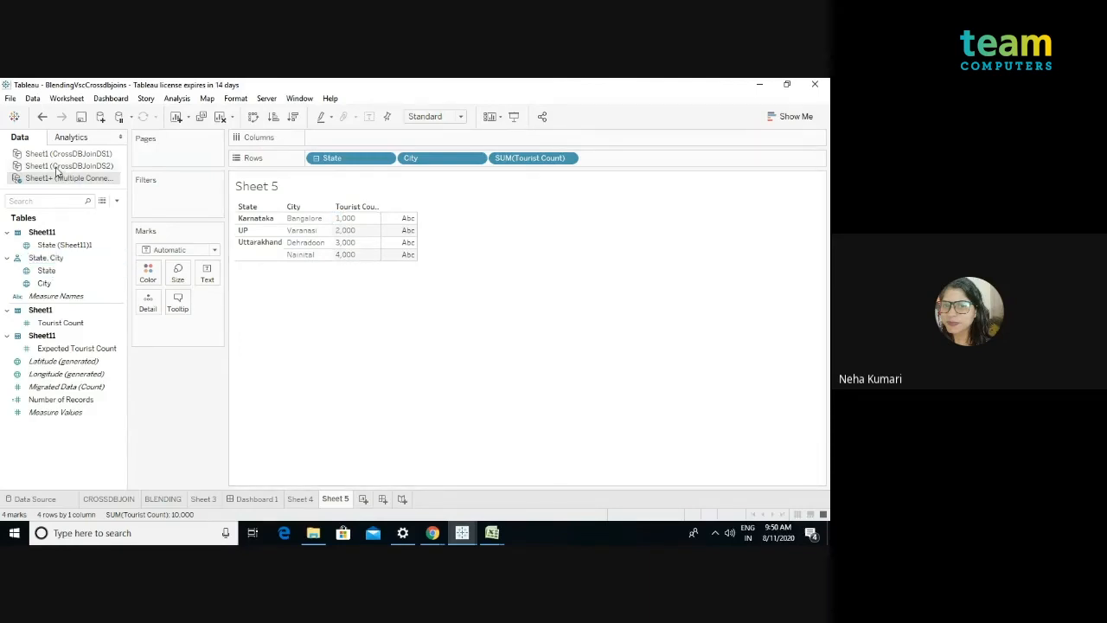
drag(74, 348, 621, 150)
click(659, 160)
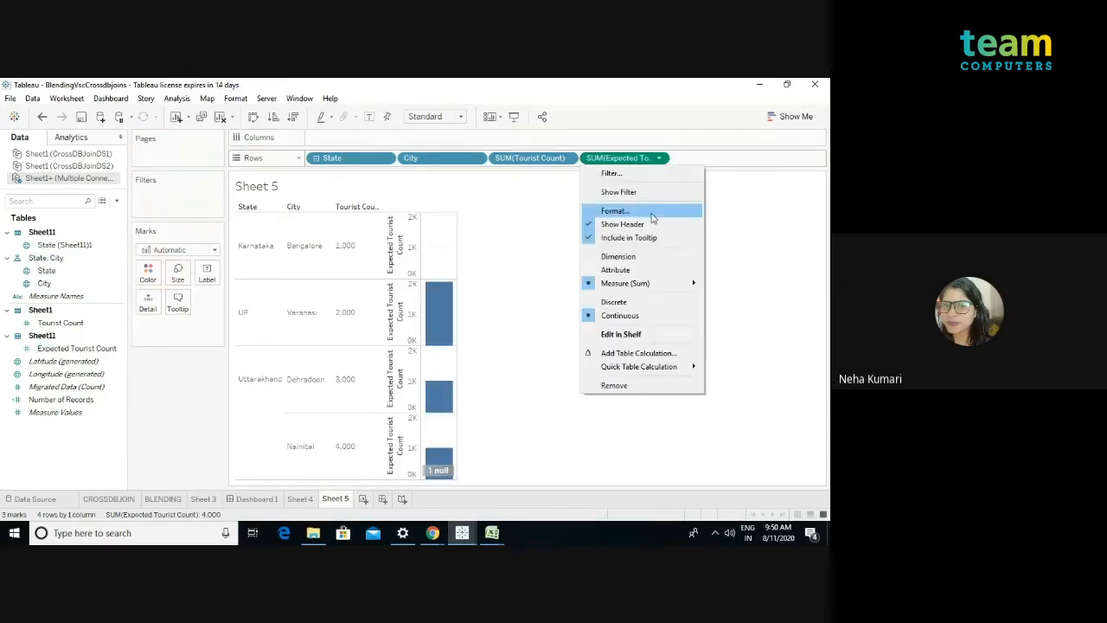
click(621, 302)
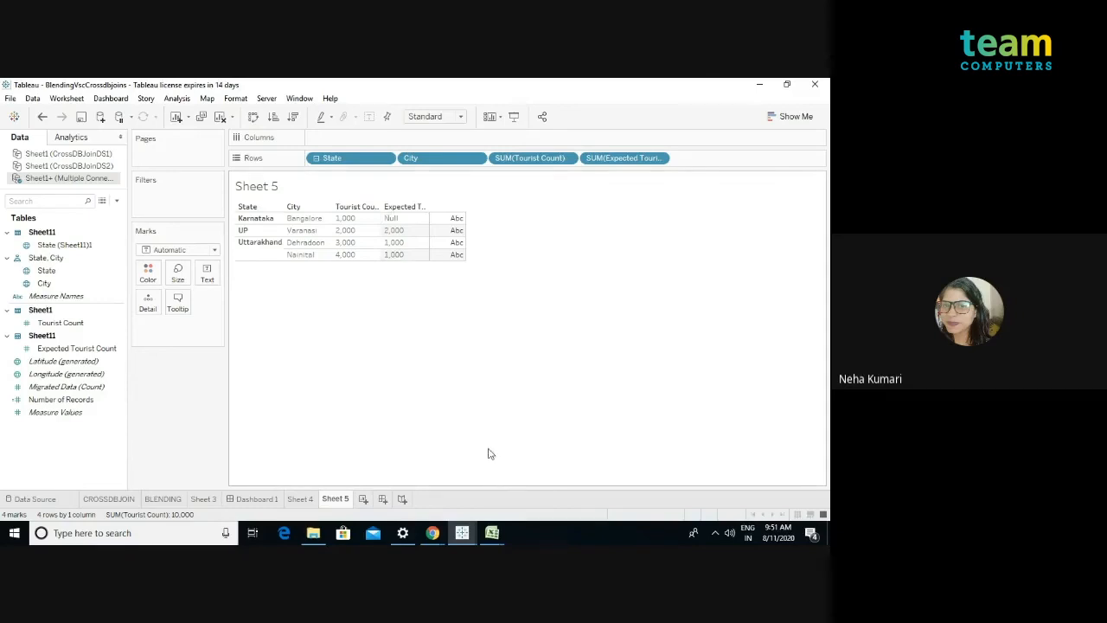
Step: Switch to Excel and compare tourist counts by state and city with the expected tourist counts by state in the other workbook
click(492, 531)
click(522, 471)
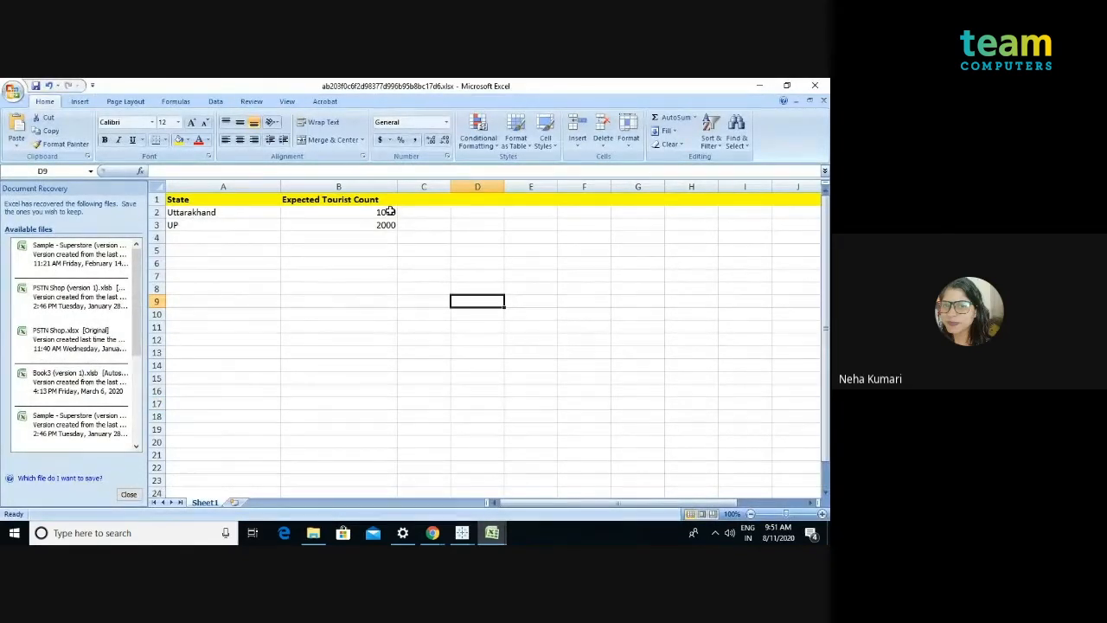
click(492, 529)
click(439, 491)
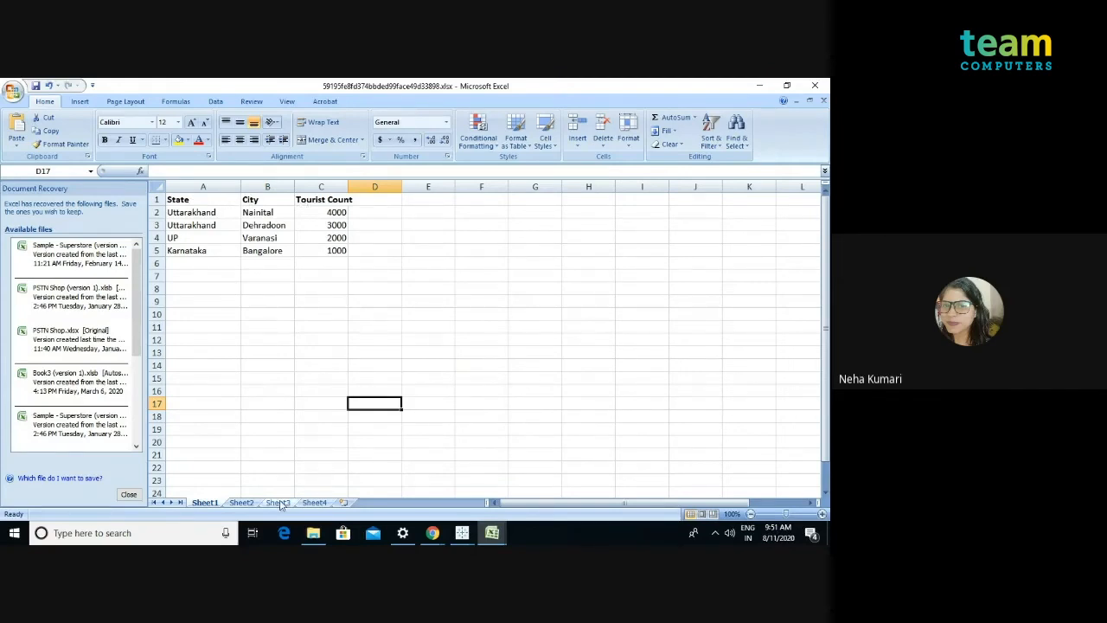
click(492, 533)
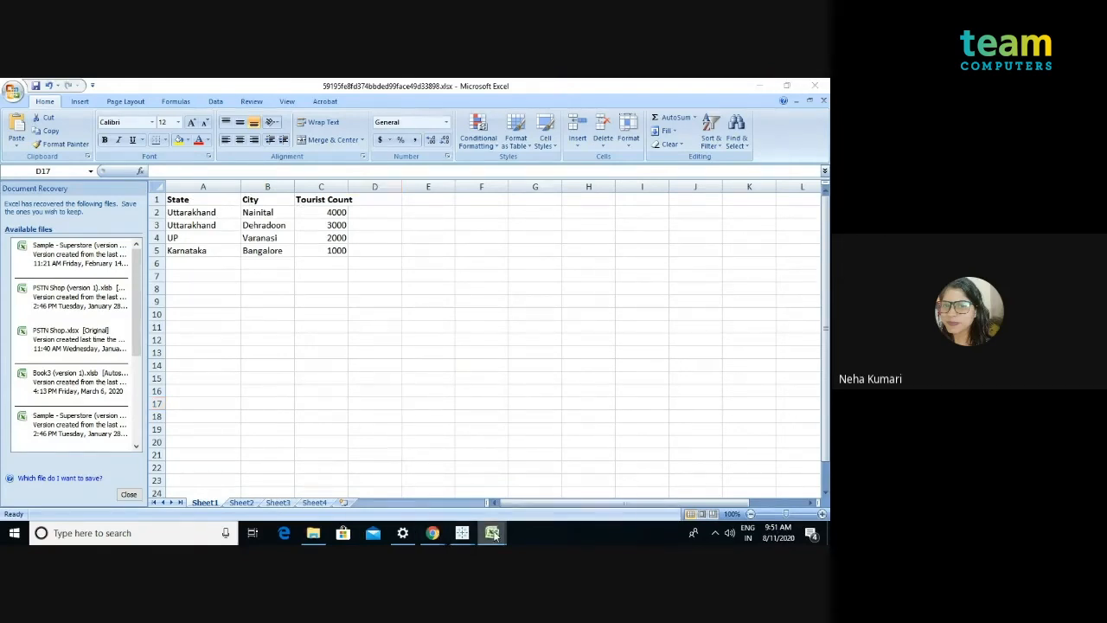
click(551, 481)
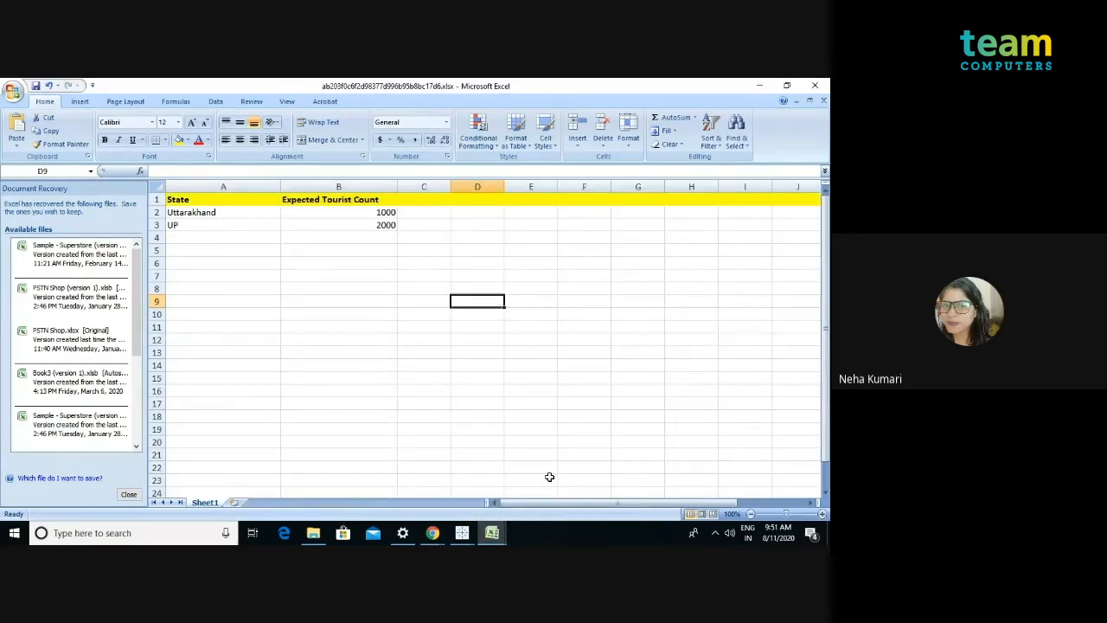
click(491, 533)
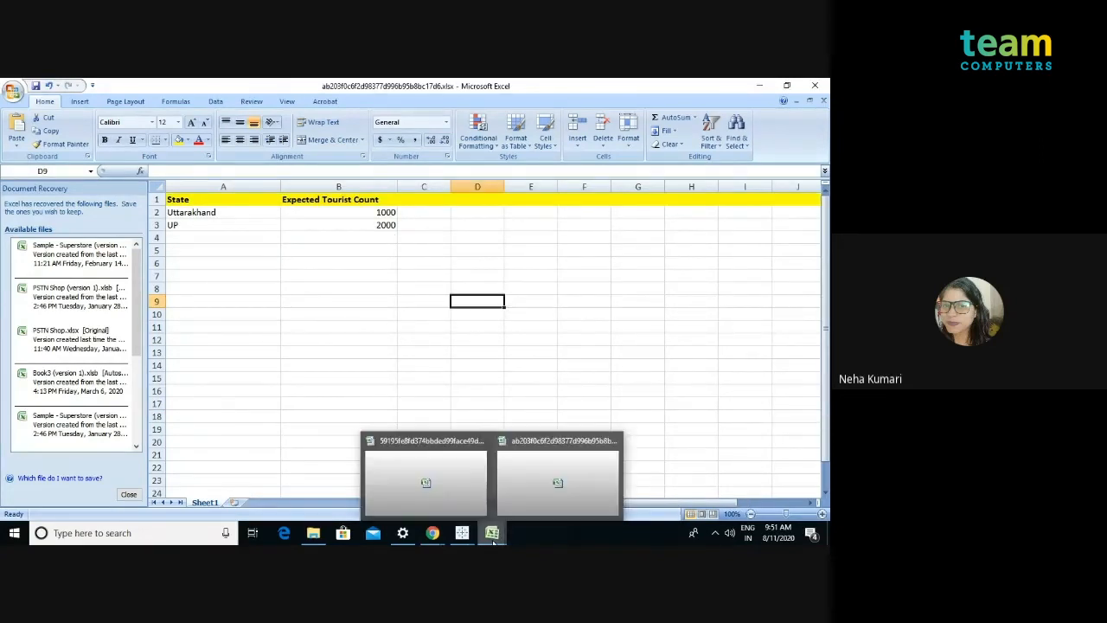
click(398, 493)
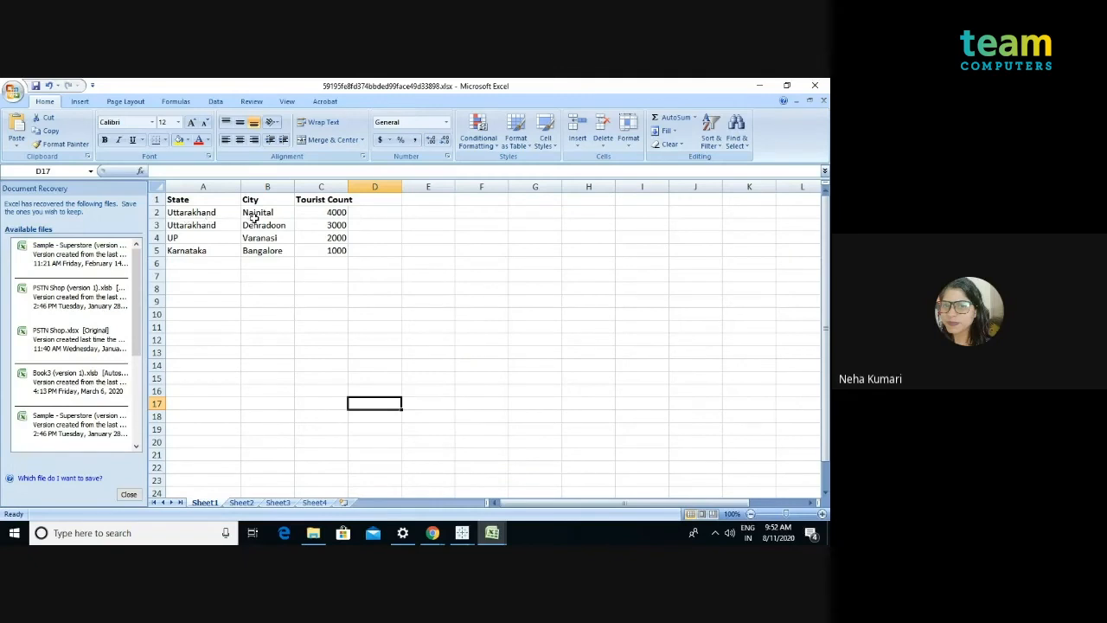
click(490, 529)
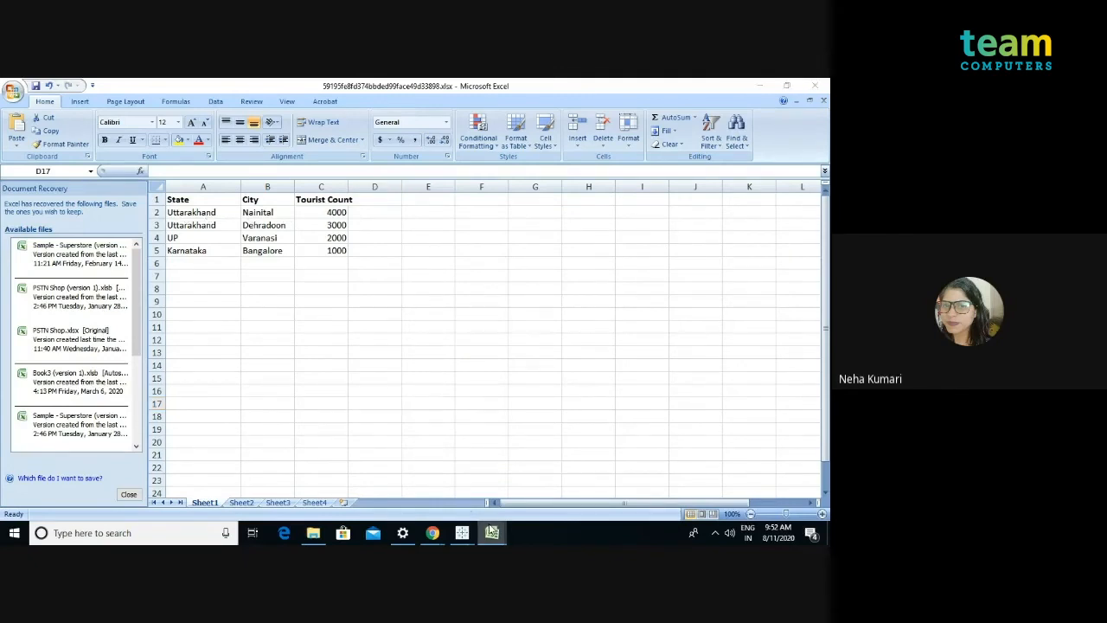
click(517, 492)
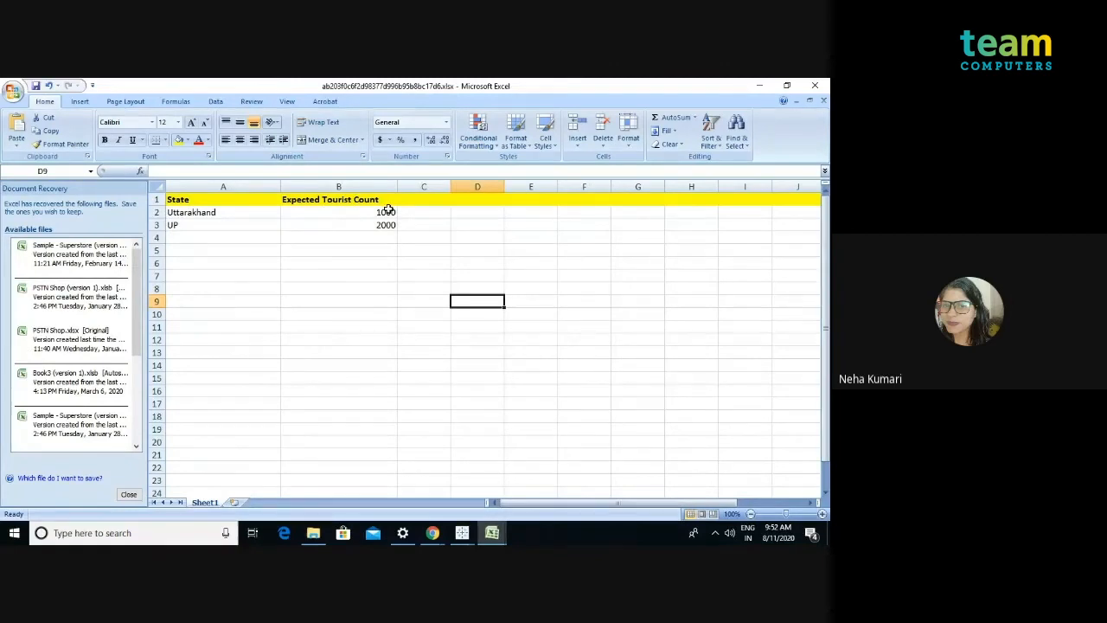
click(492, 533)
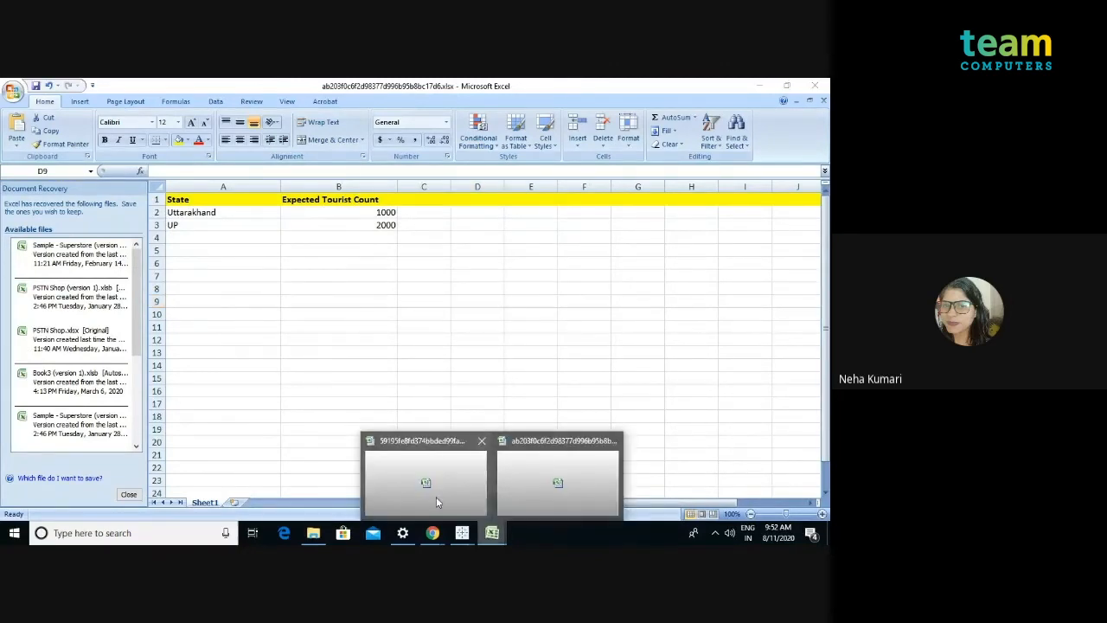
click(434, 495)
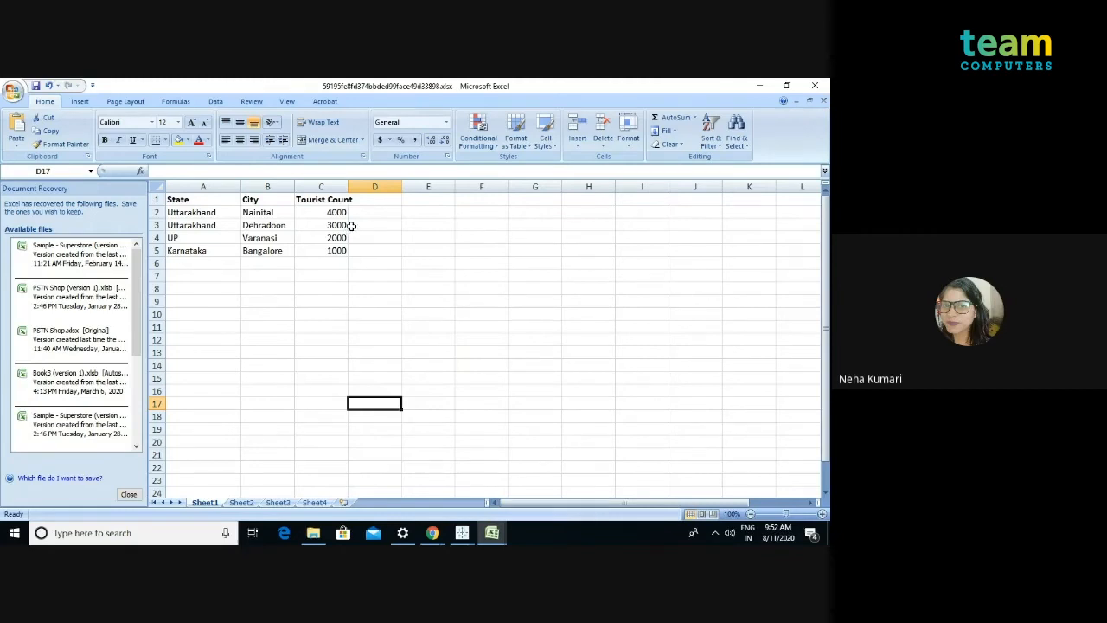
mouse_move(491, 533)
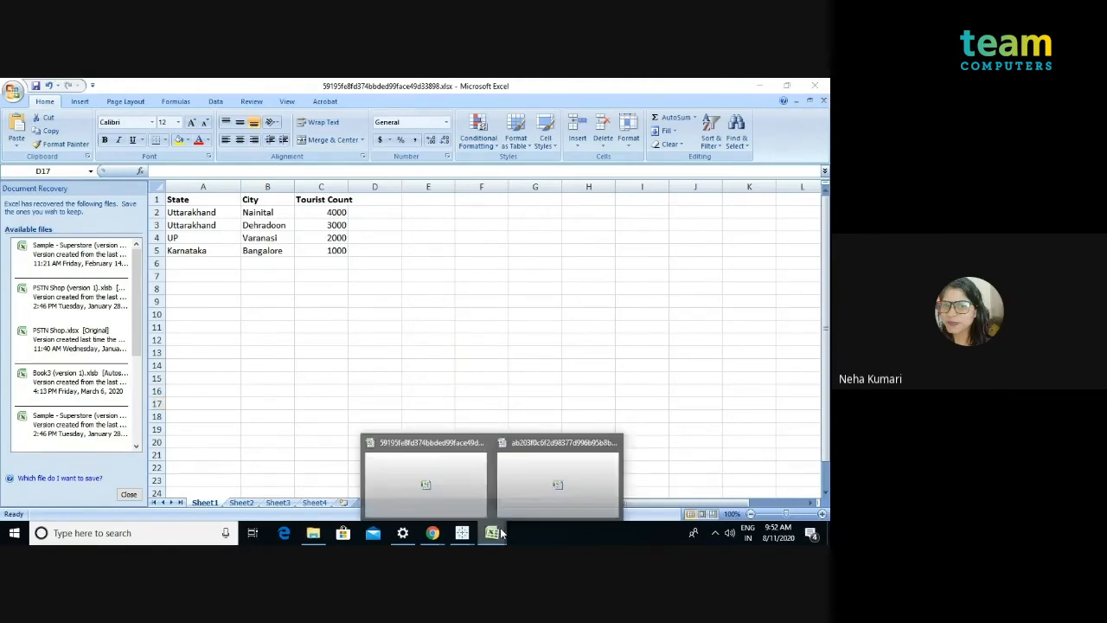
click(552, 481)
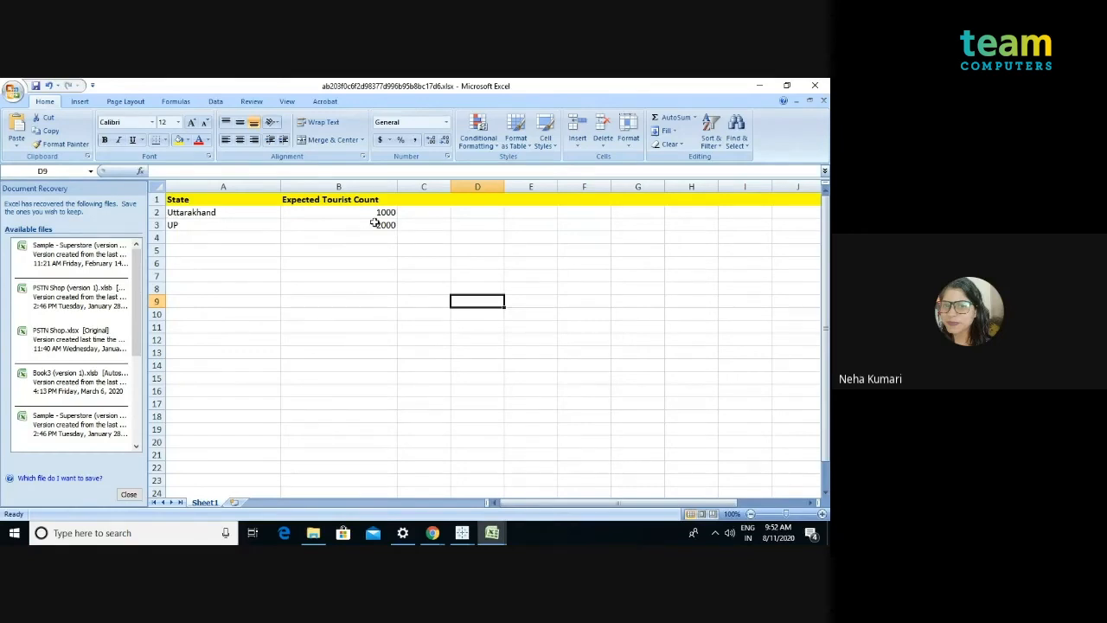
Step: Switch back to the BlendingVscCrossdbjoins workbook in Tableau and examine the expected tourist count for each city on Sheet 5
mouse_move(462, 533)
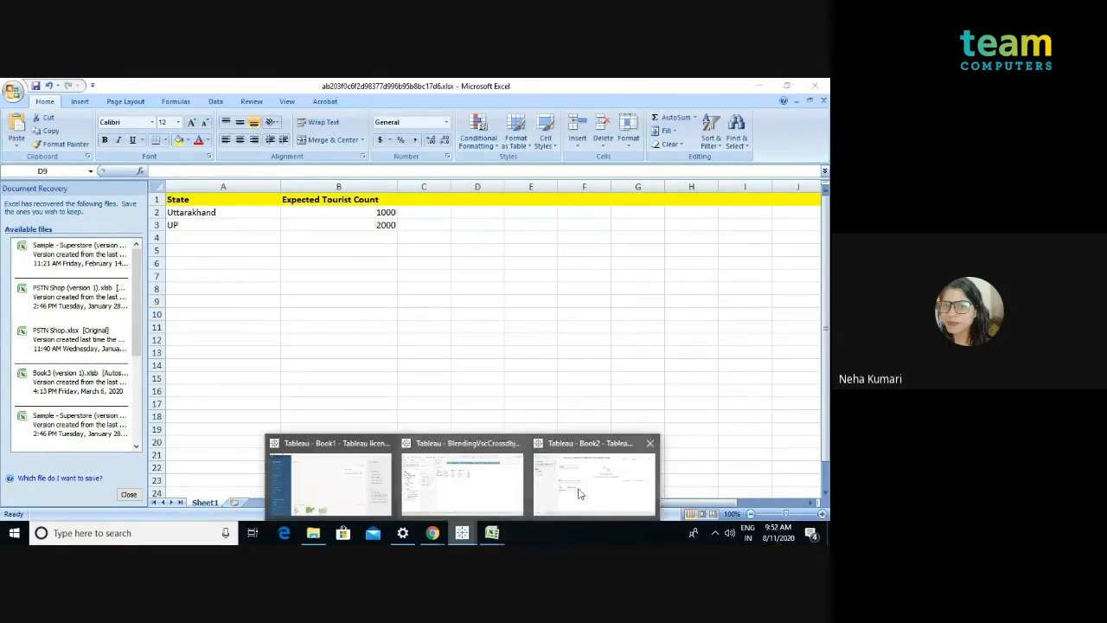
click(588, 485)
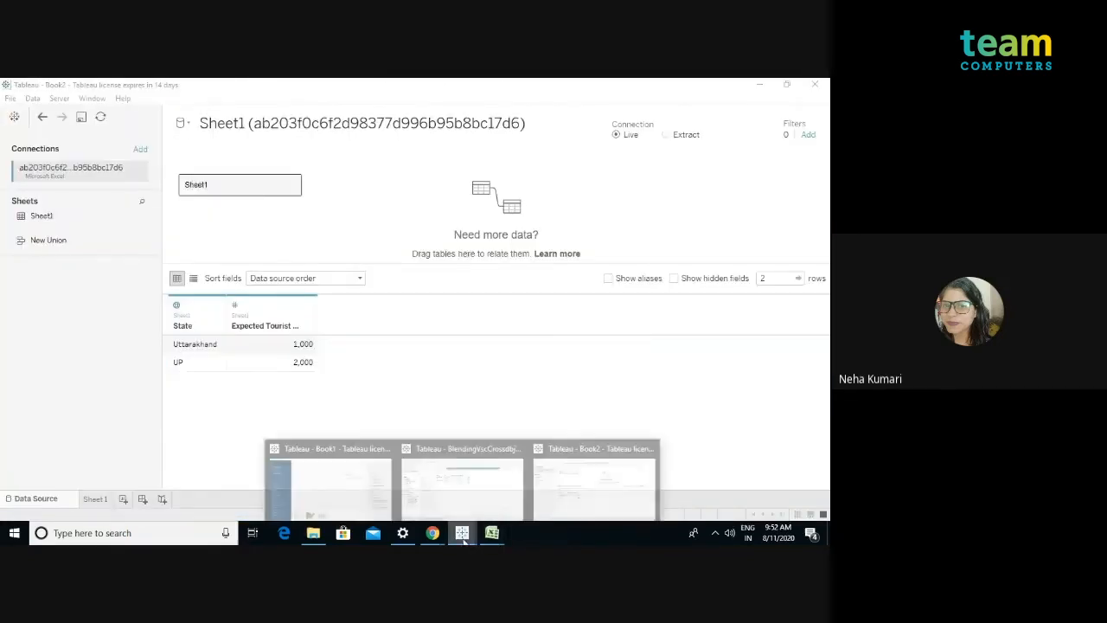
click(437, 500)
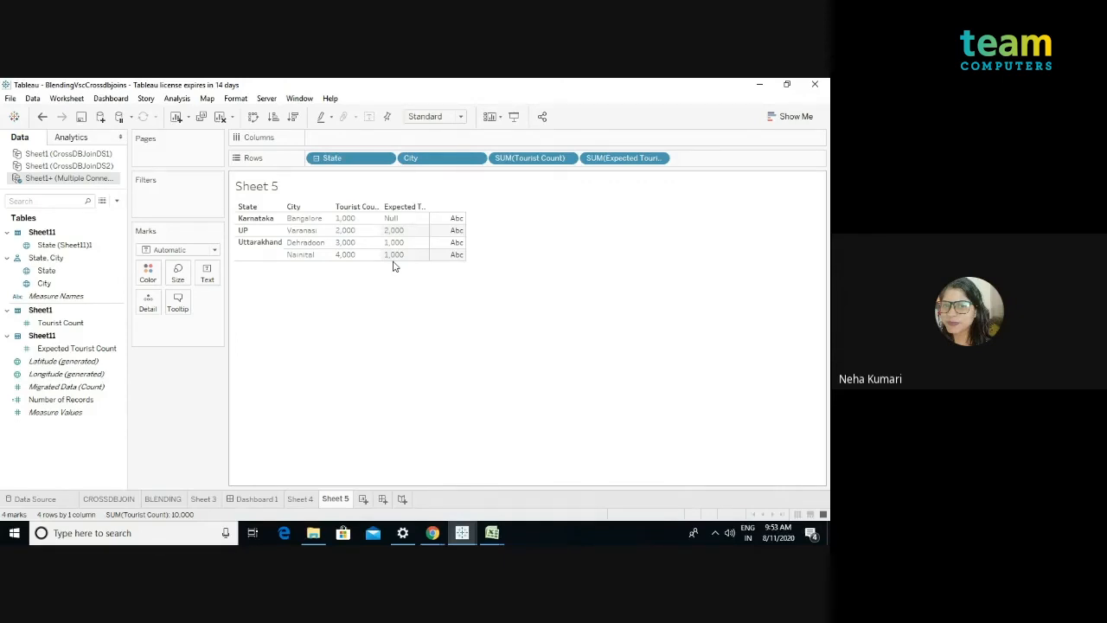
Step: On the BLENDING worksheet, add Expected Tourist Count from Sheet1 (CrossDBJoinDS2) again at the end of Rows and make it discrete
click(257, 500)
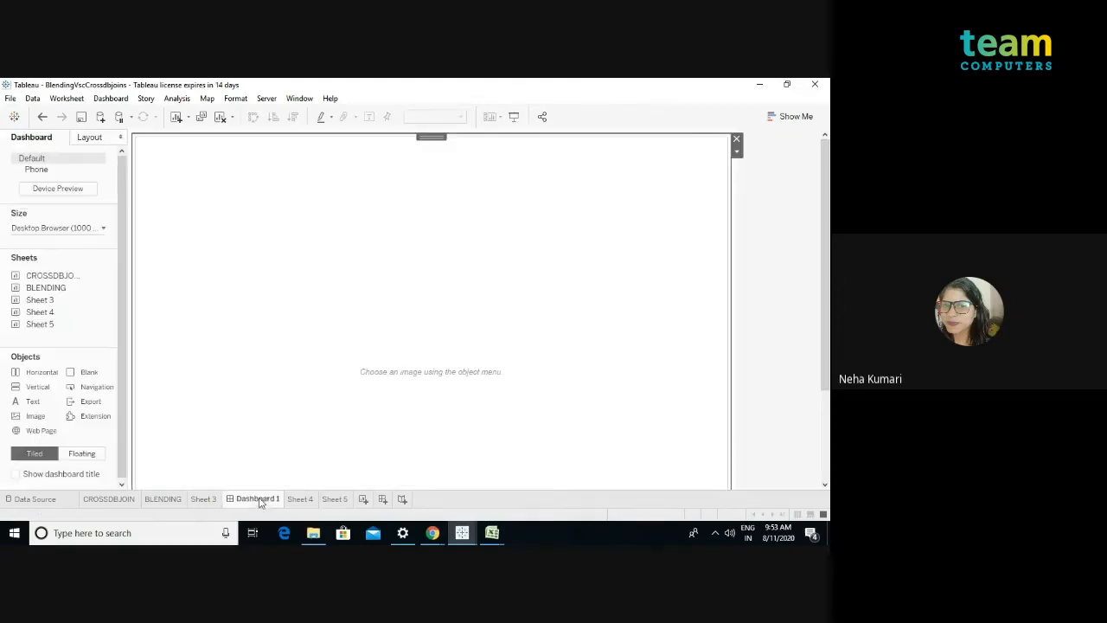
click(166, 500)
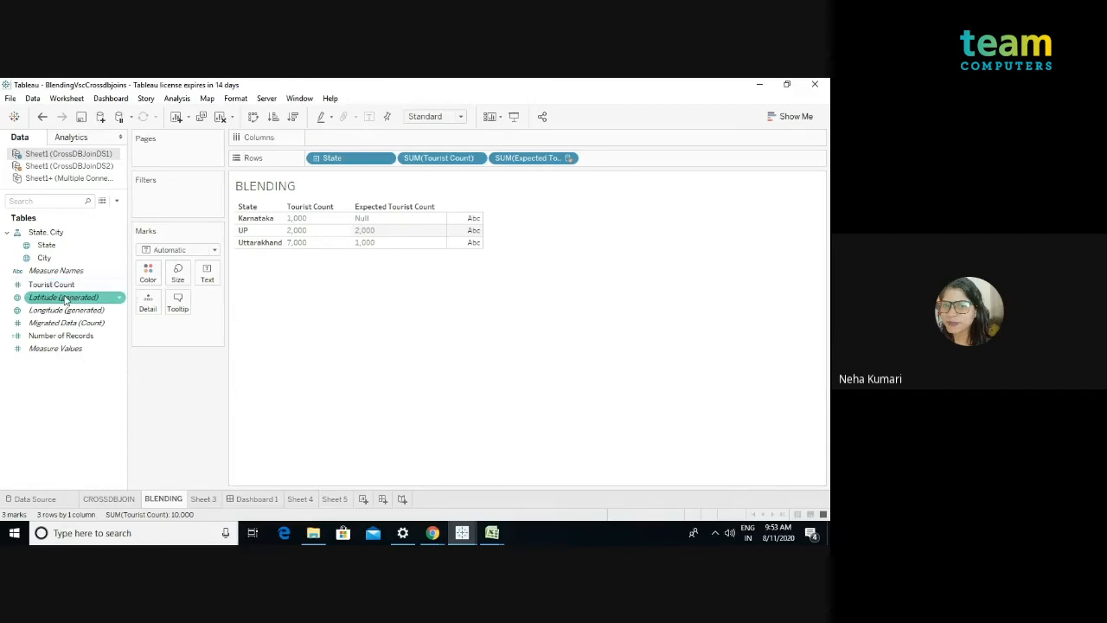
click(49, 168)
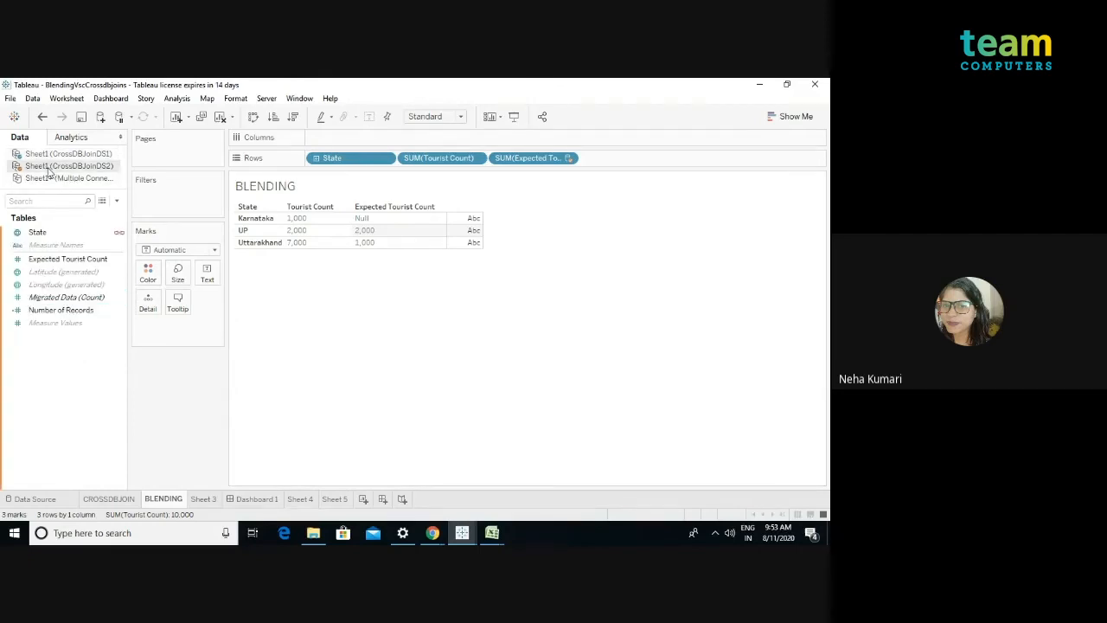
drag(56, 259, 613, 158)
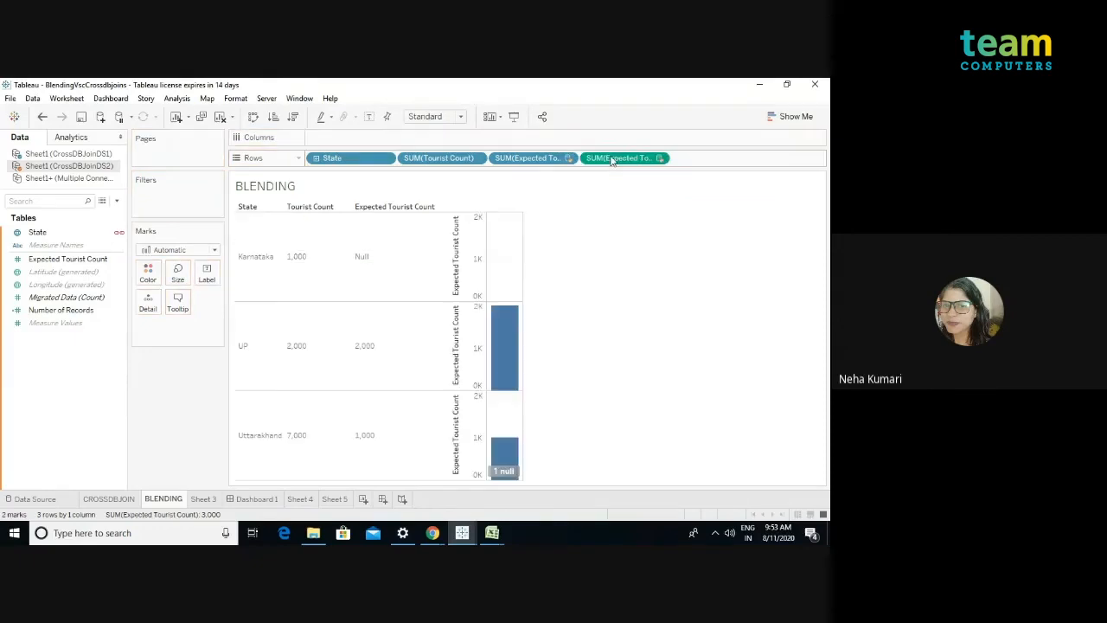
click(662, 159)
click(632, 302)
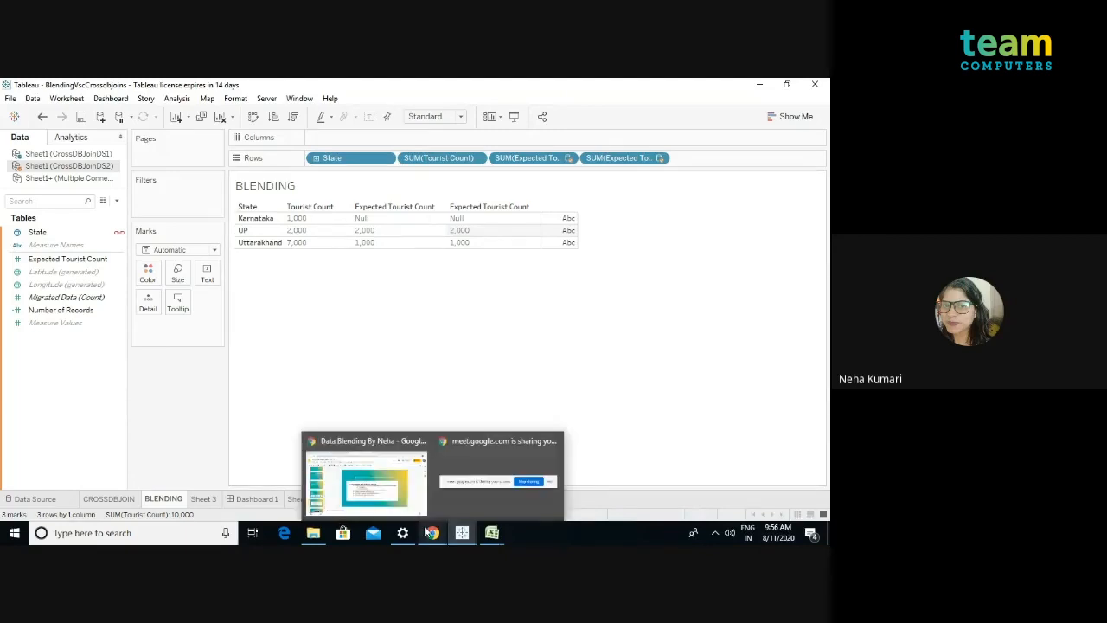
Step: Switch to the data blending presentation in Google Slides and review the slide "Difference Between Blending & Joining"
mouse_move(510, 532)
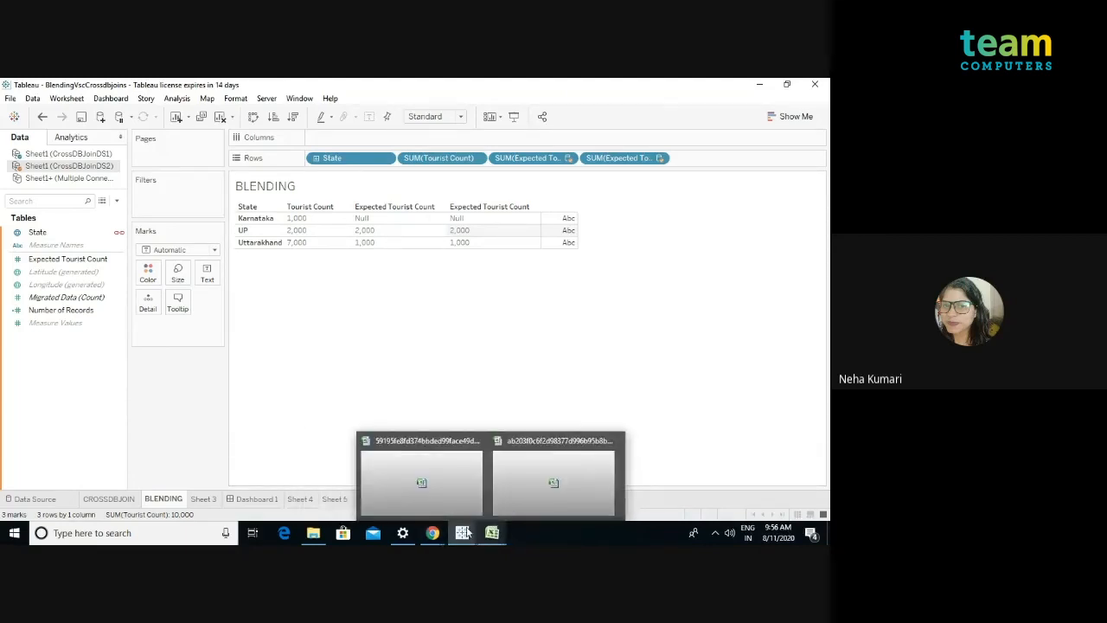
mouse_move(453, 537)
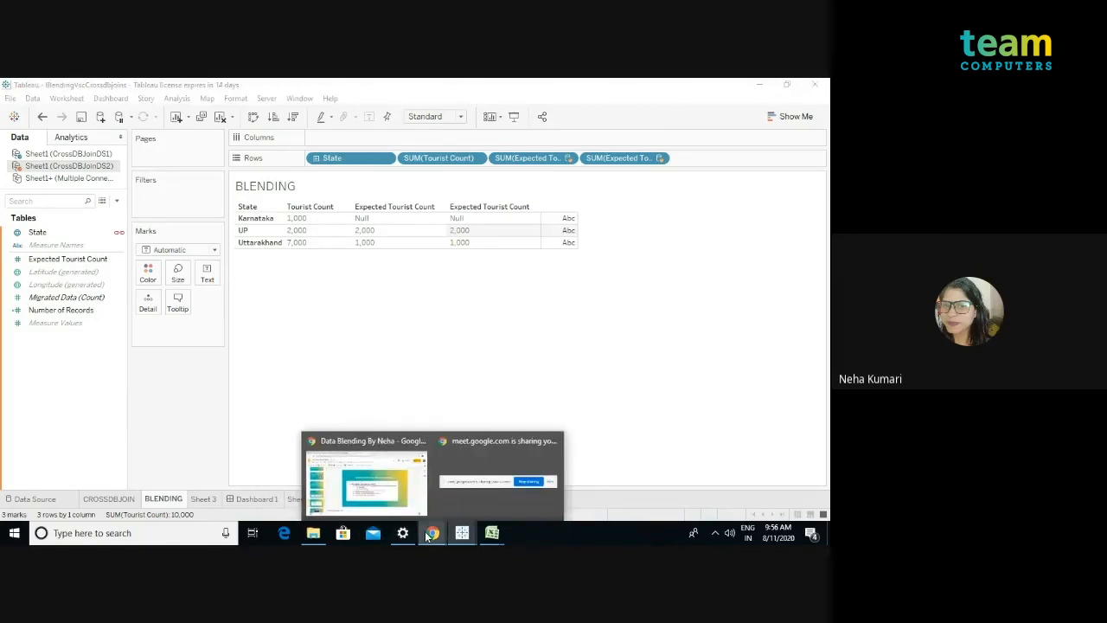
click(400, 517)
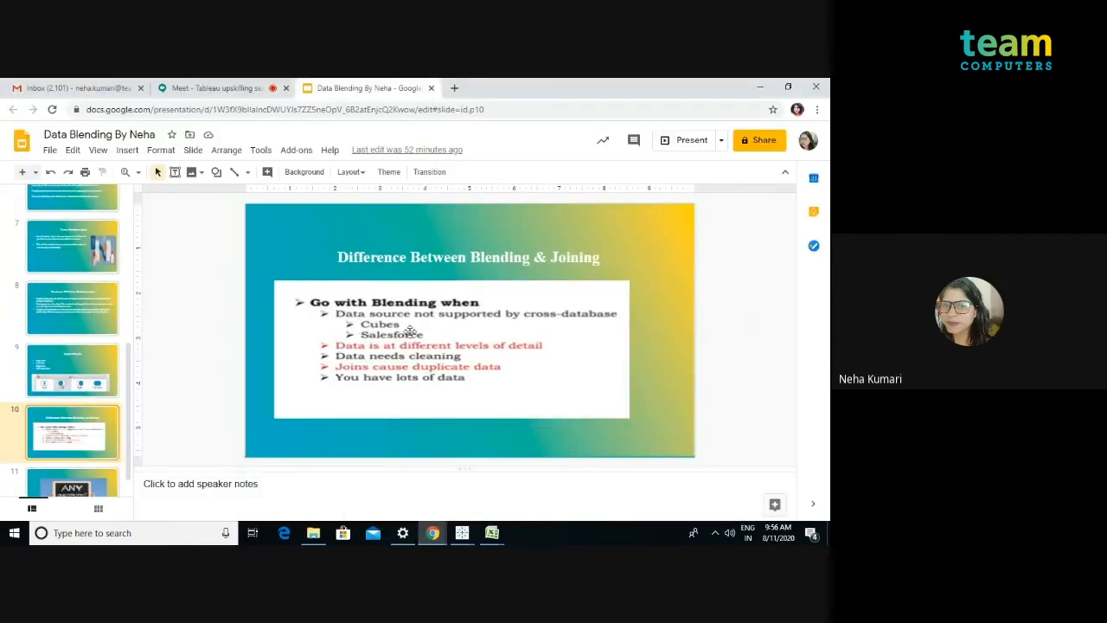